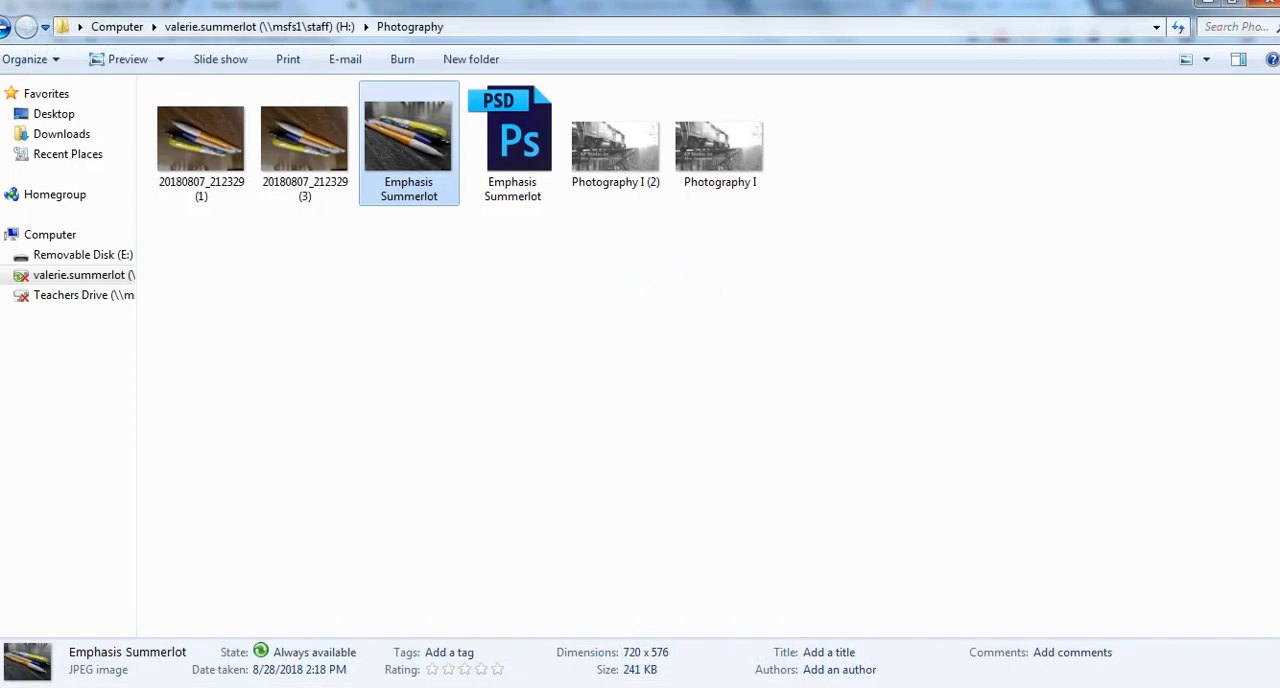
Switch to Google Drive in the browser and open folder 1 inside MHS > Photography
left_click(1206, 5)
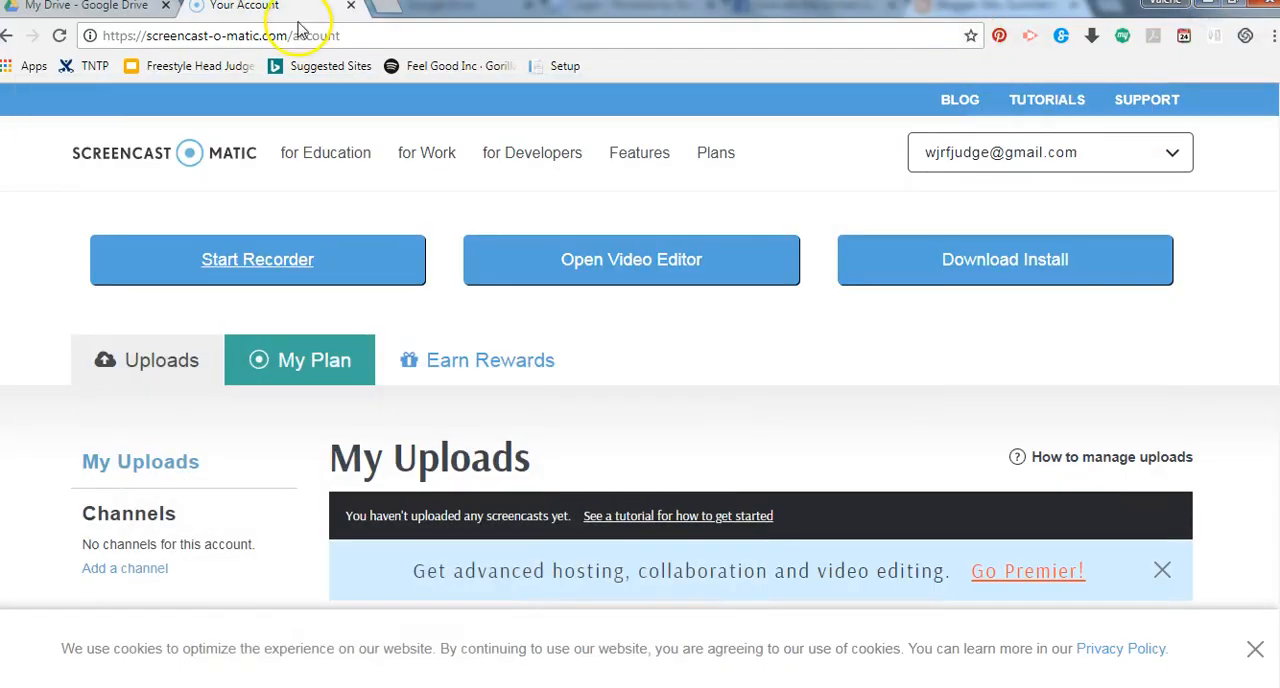
left_click(113, 15)
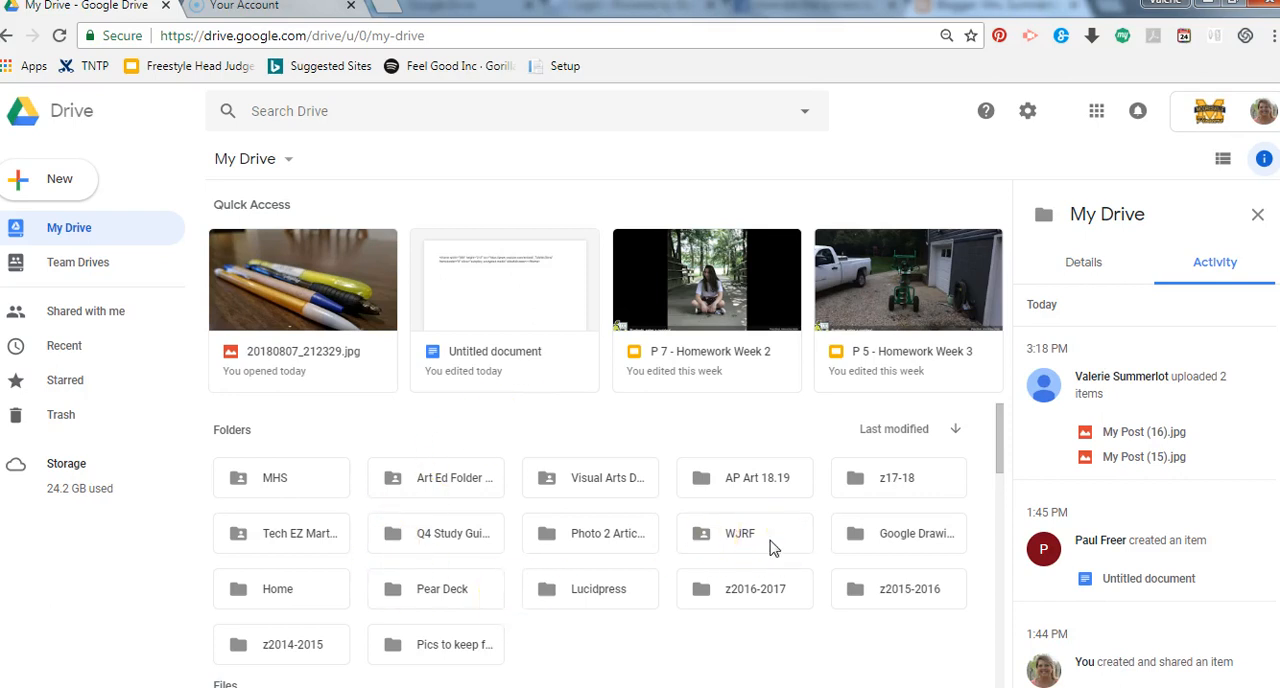
double_click(284, 479)
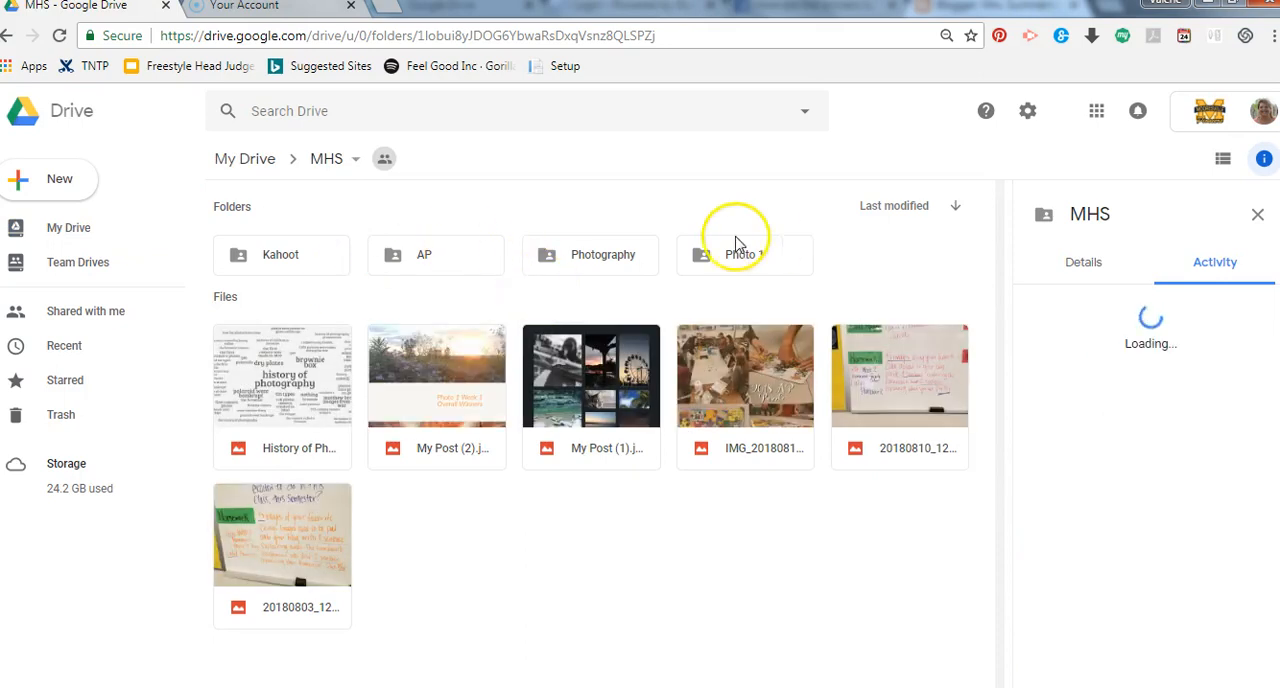
double_click(630, 254)
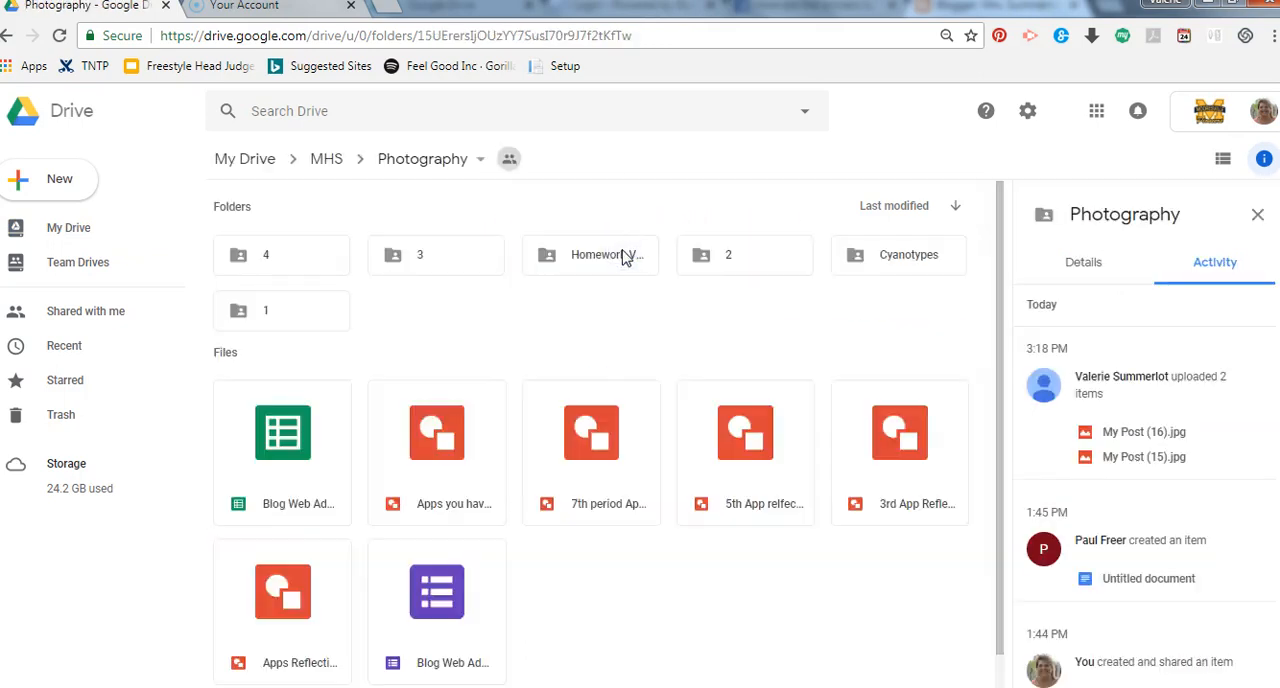
double_click(288, 318)
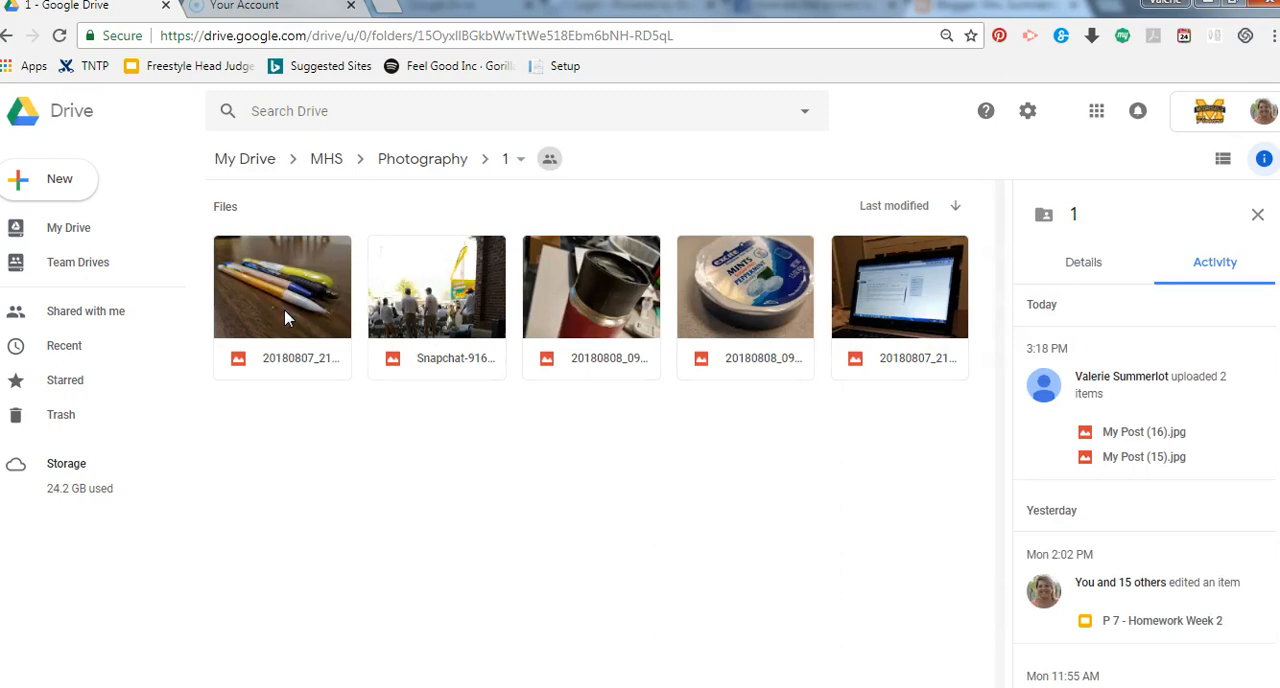
Preview the pens photo 20180807_212329.jpg and download it
double_click(278, 300)
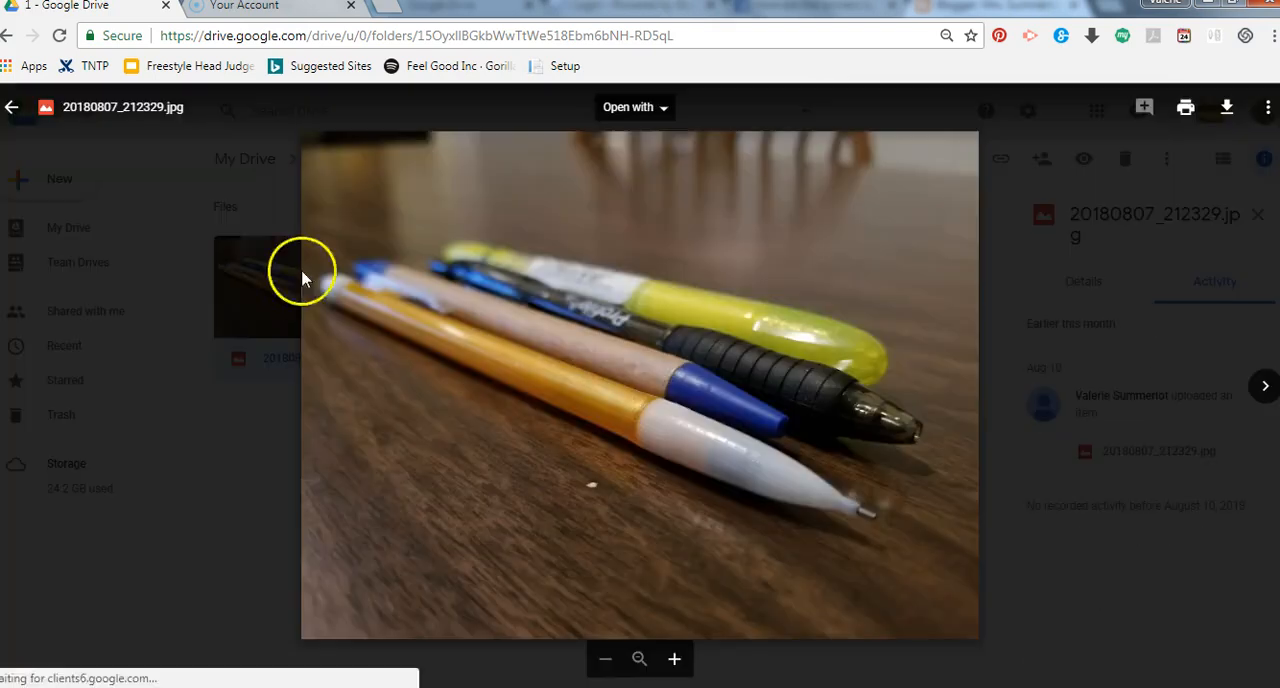
left_click(1228, 110)
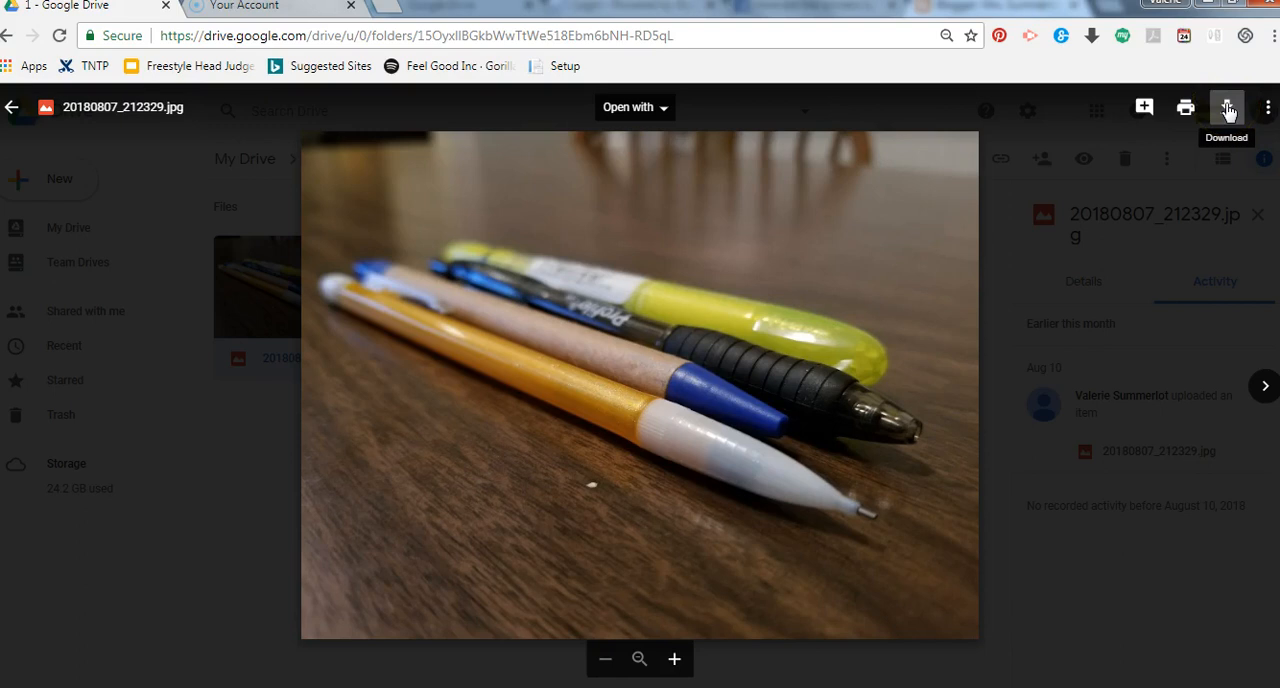
left_click(1228, 110)
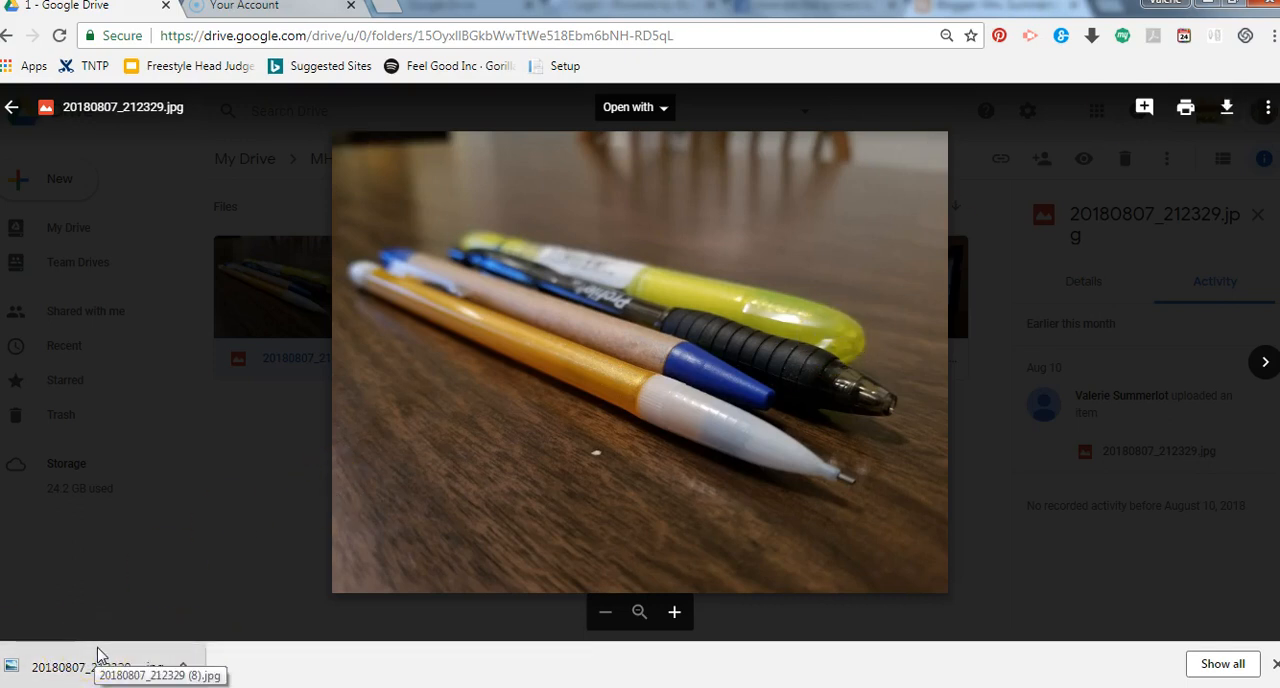
Switch to Windows Explorer, find the pens photo 20180807_212329 in the Downloads folder and copy it
left_click(131, 670)
left_click(139, 651)
mouse_move(249, 687)
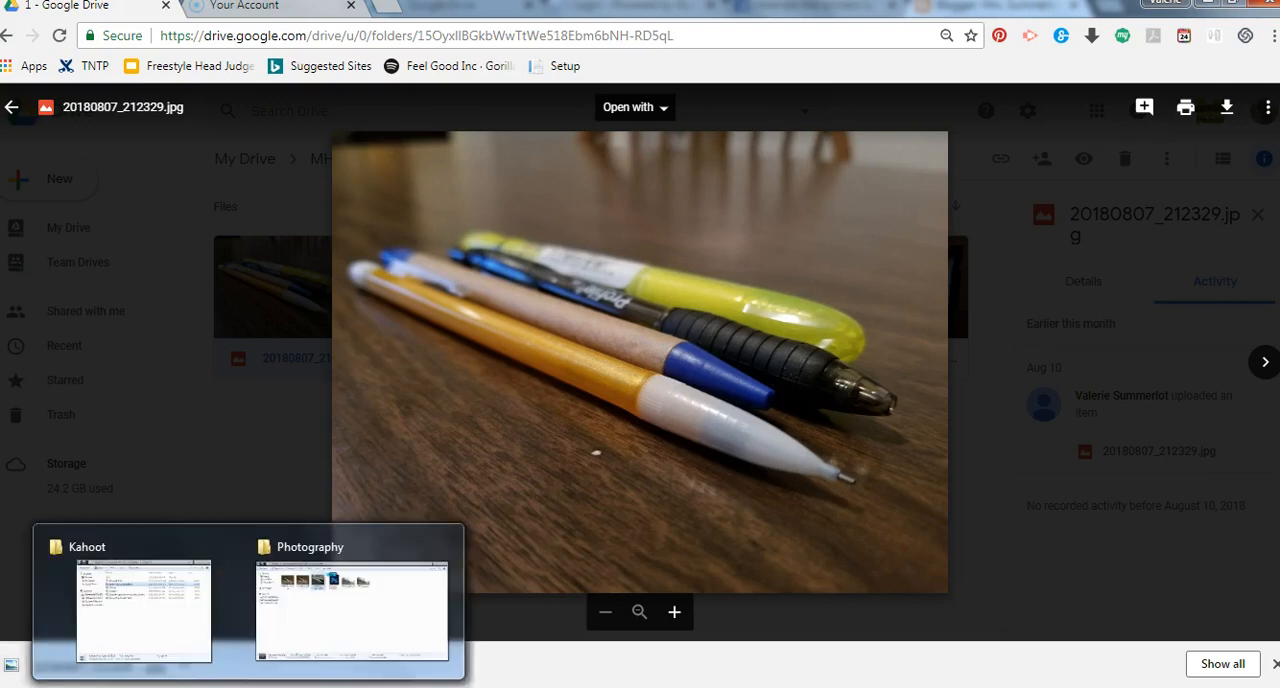
left_click(316, 616)
left_click(57, 137)
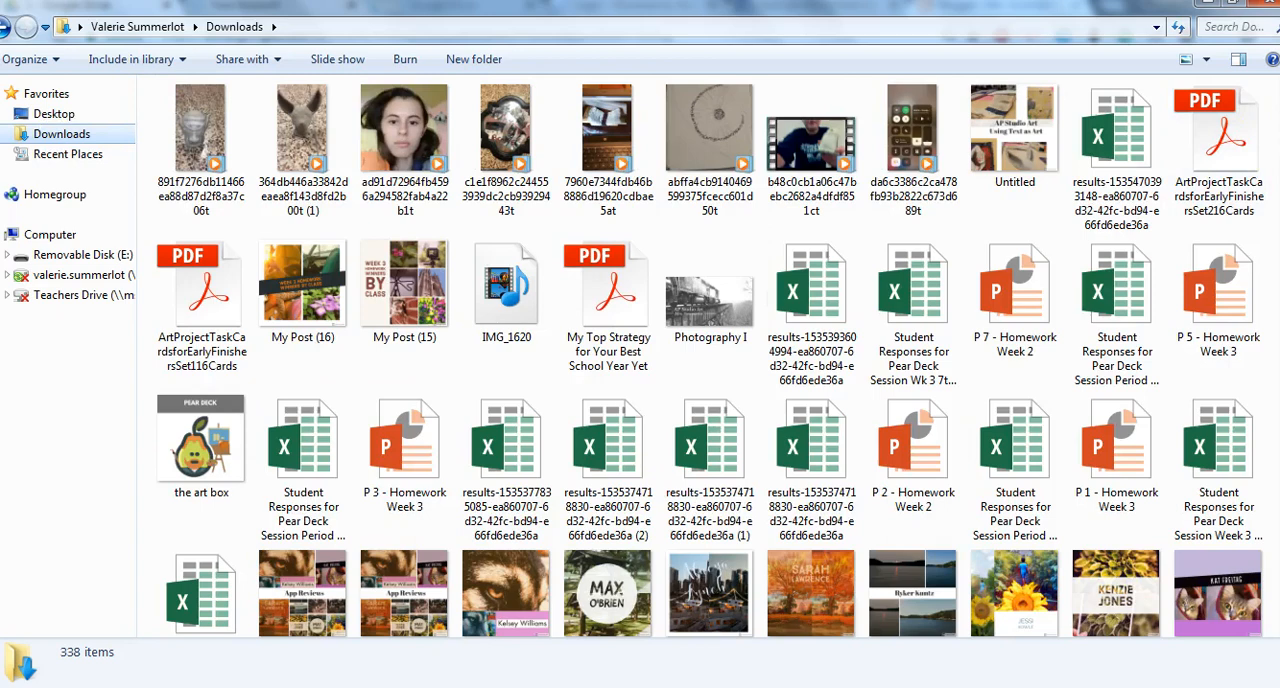
scroll(1088, 128, "down", 15)
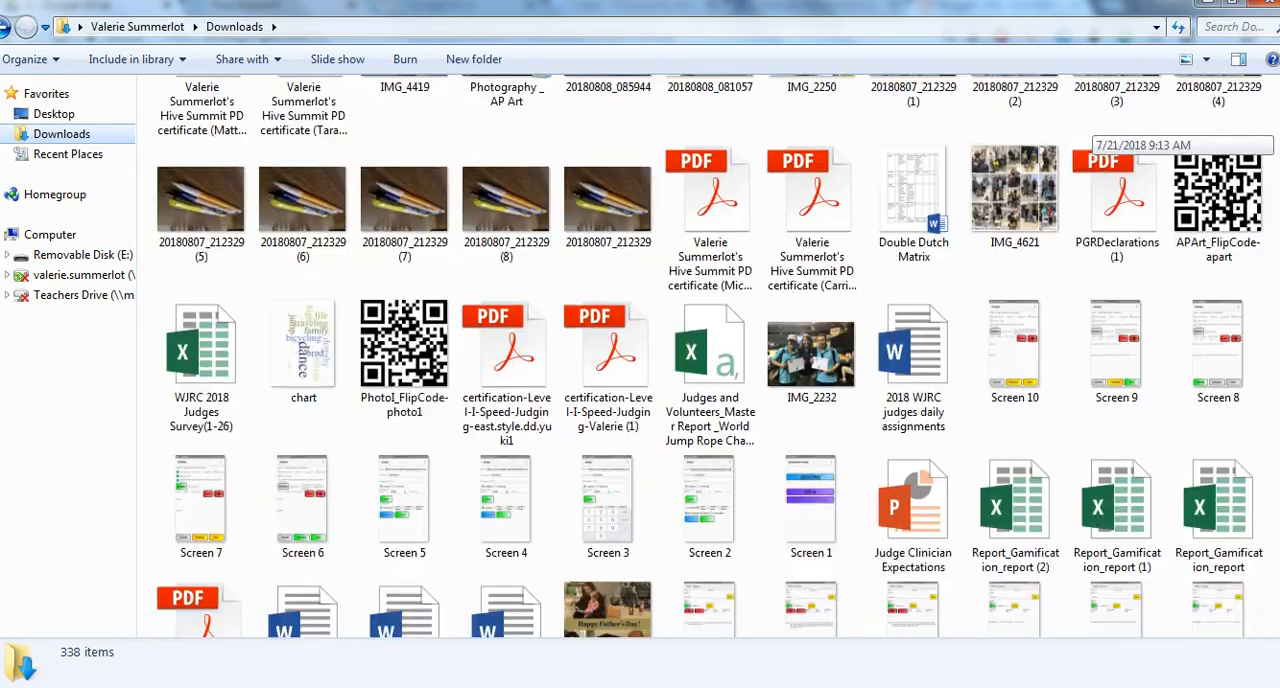
left_click(588, 182)
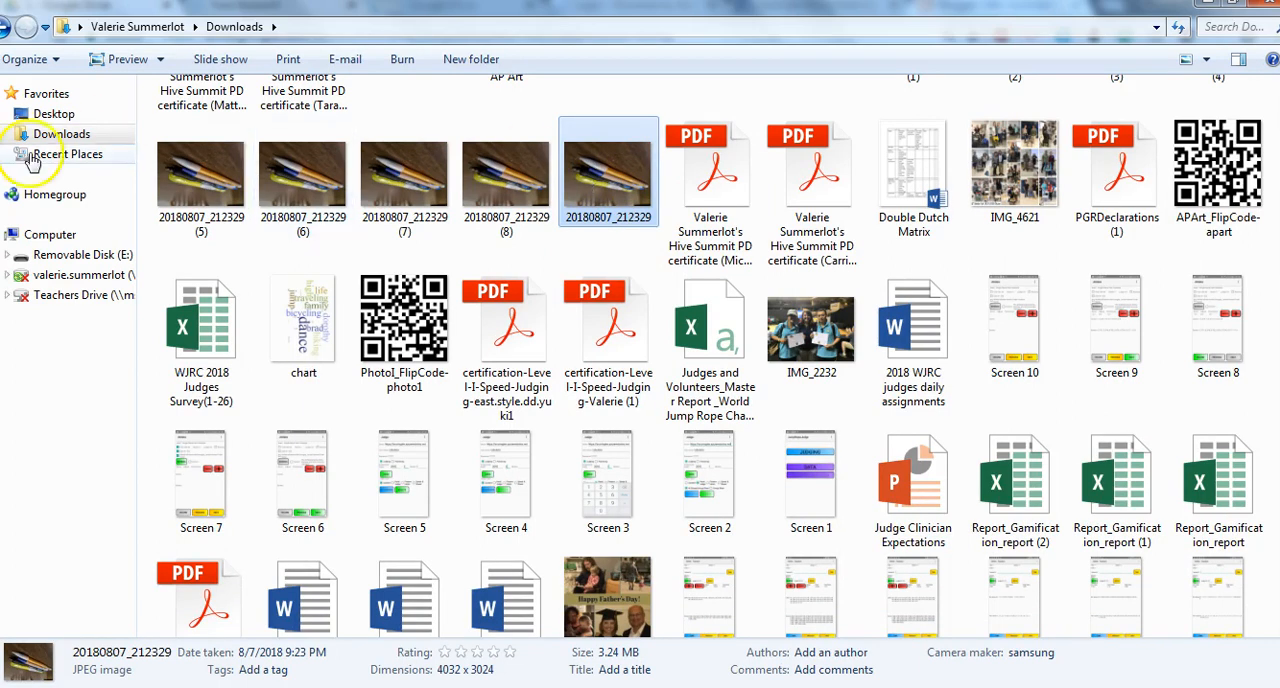
Paste the copied pens photo into the Photography folder on the H: network drive
left_click(40, 234)
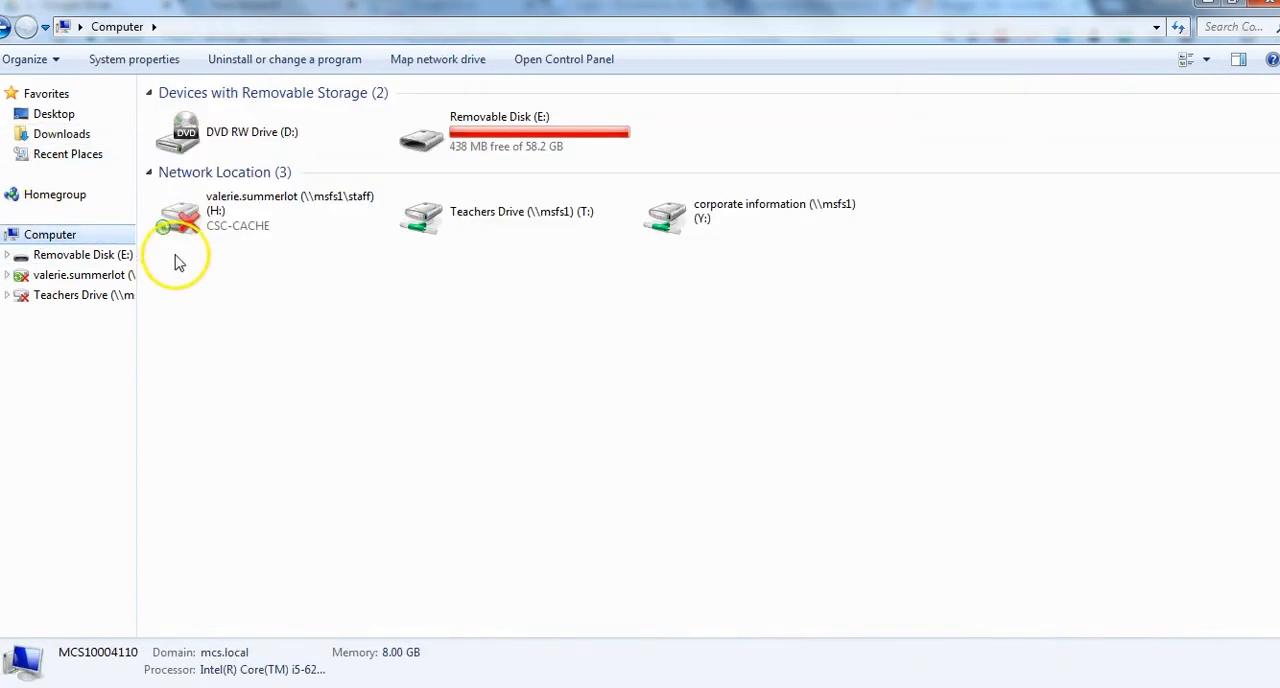
double_click(223, 214)
double_click(234, 235)
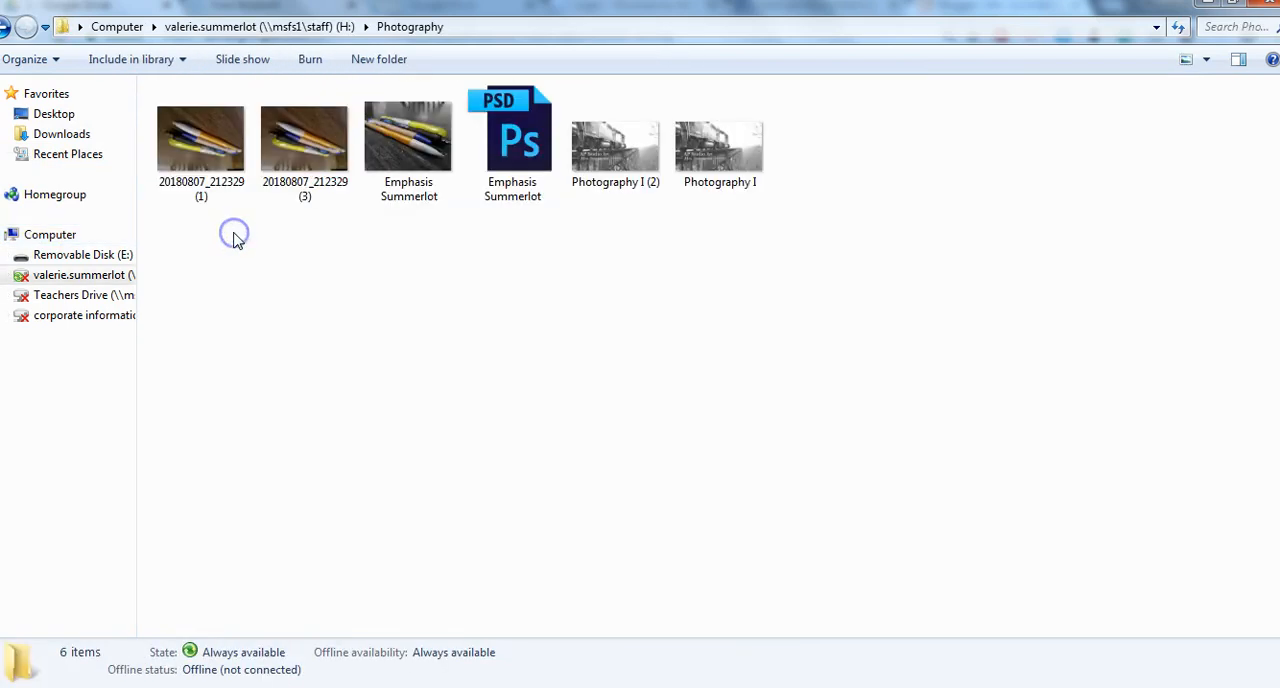
key("ctrl+v")
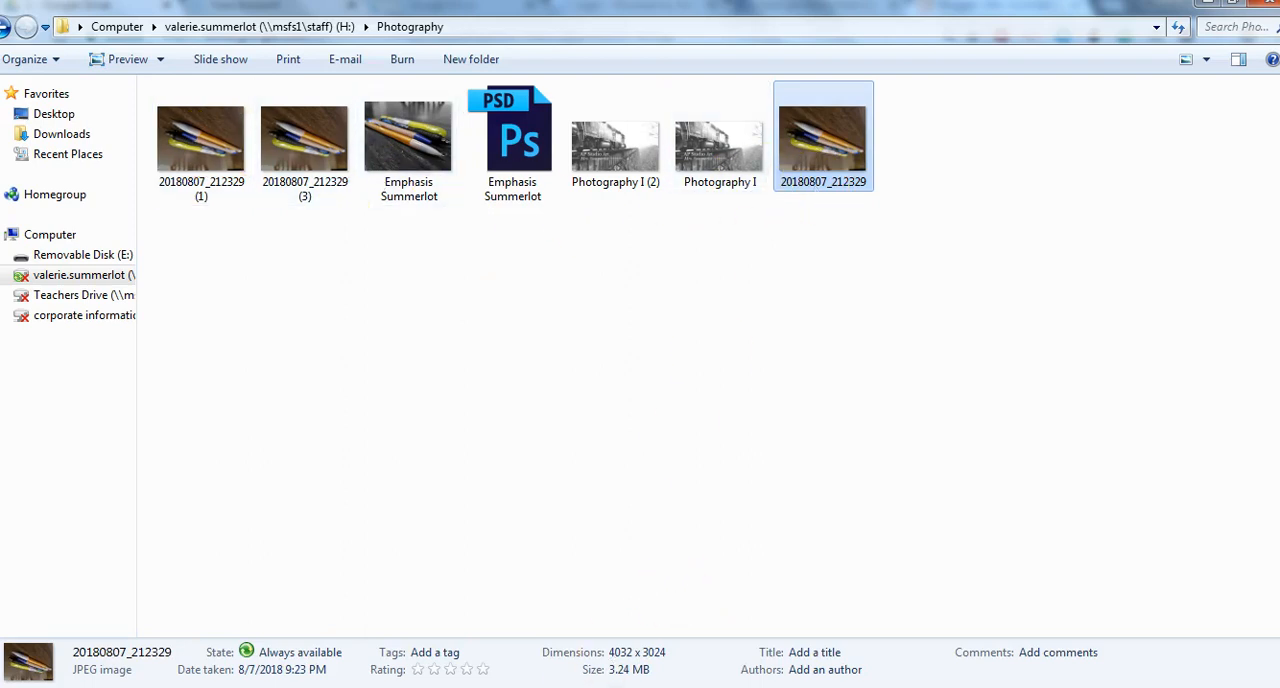
In Photoshop, create a 10 x 8 inch RGB document at 72 pixels/inch, named "Emphasis" followed by the surname
left_click(414, 603)
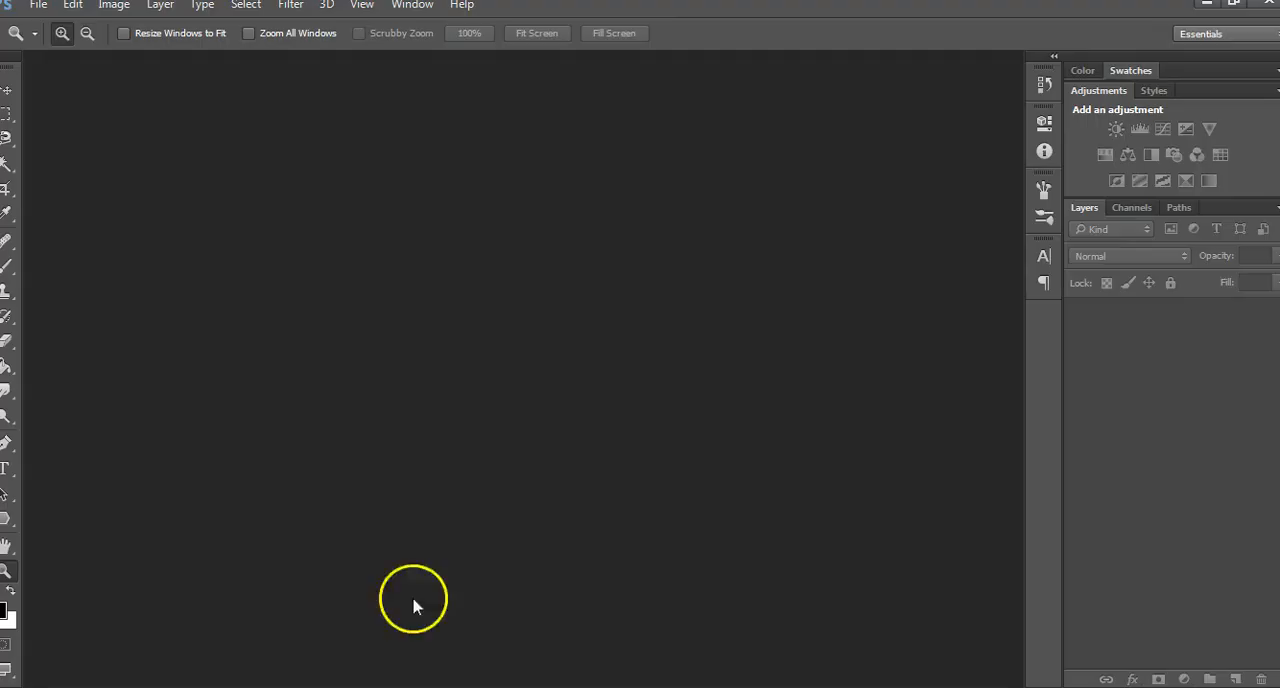
left_click(40, 8)
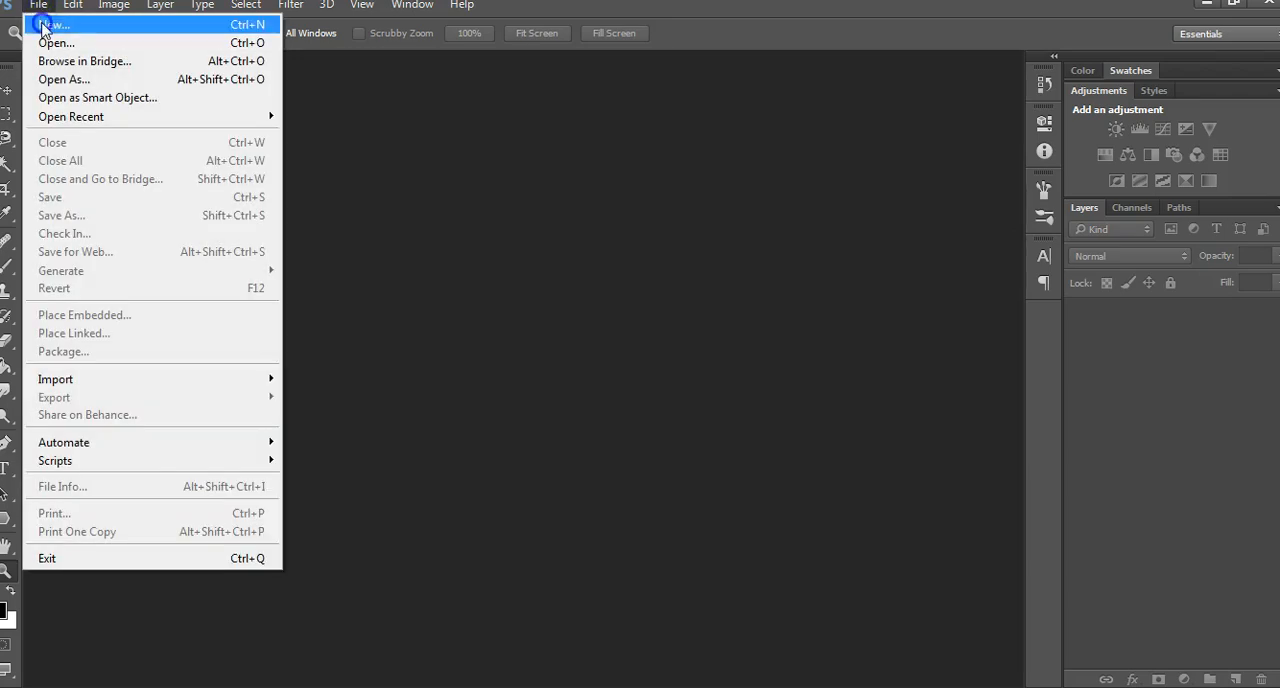
left_click(40, 23)
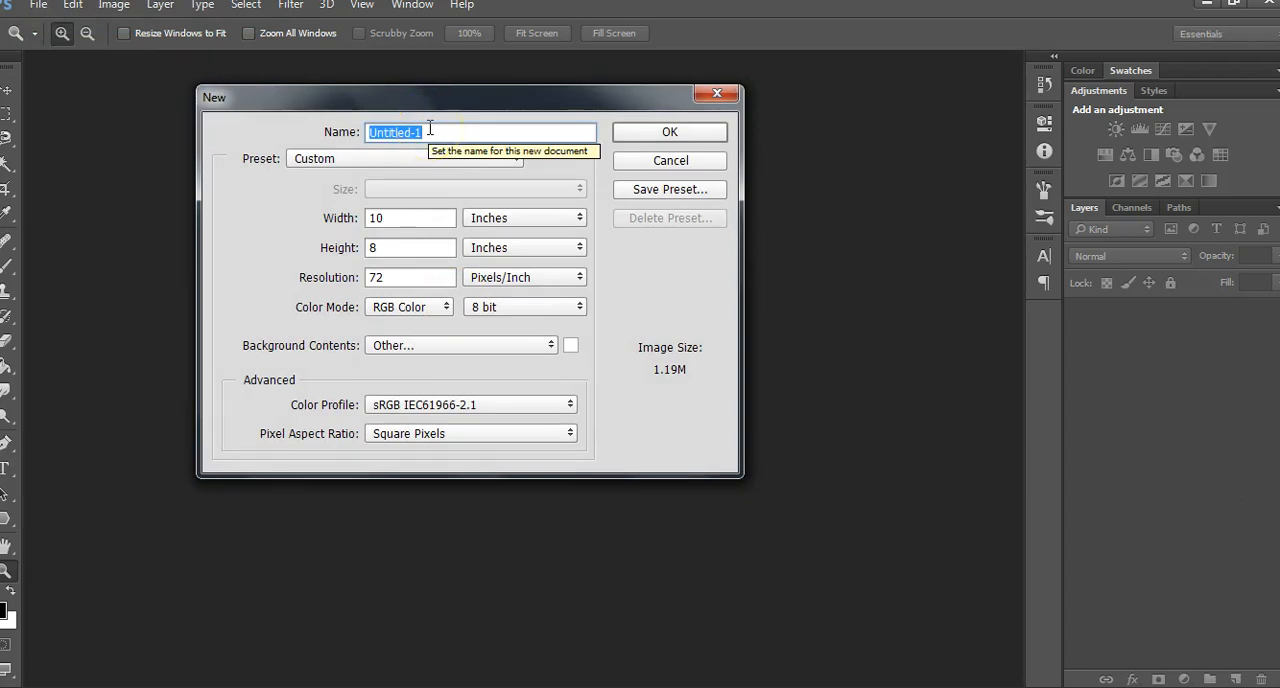
type("Emp")
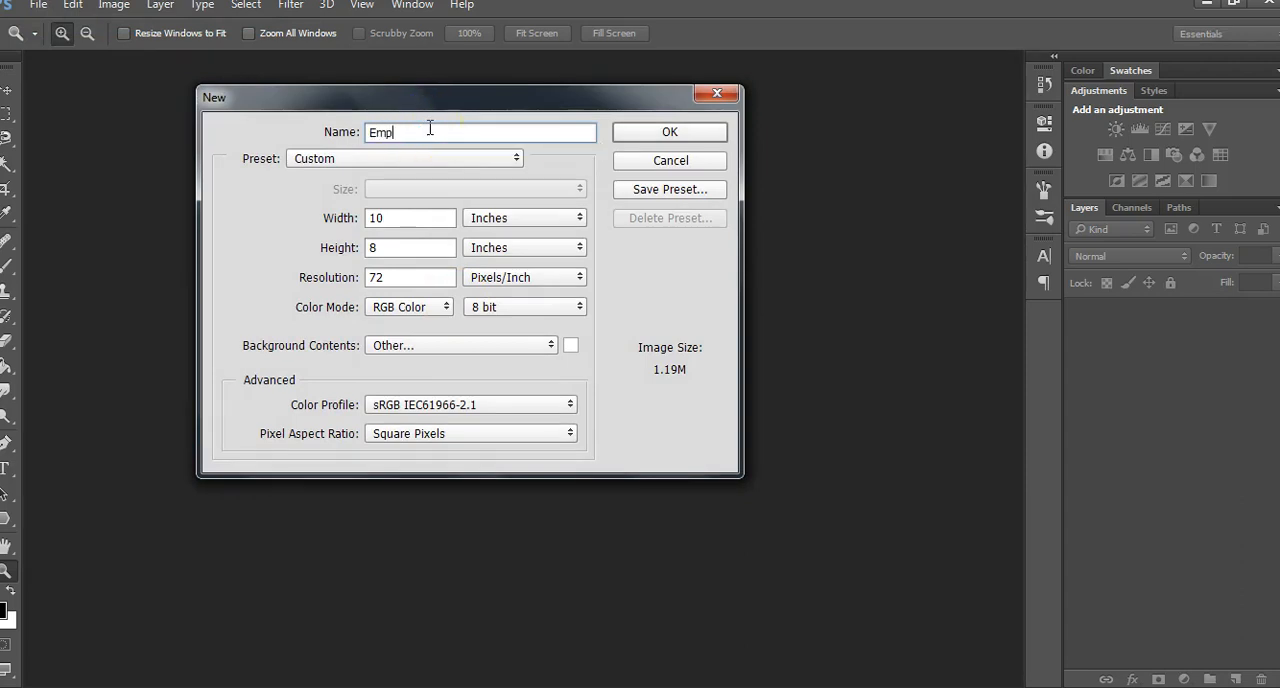
type("hasis Summerlot")
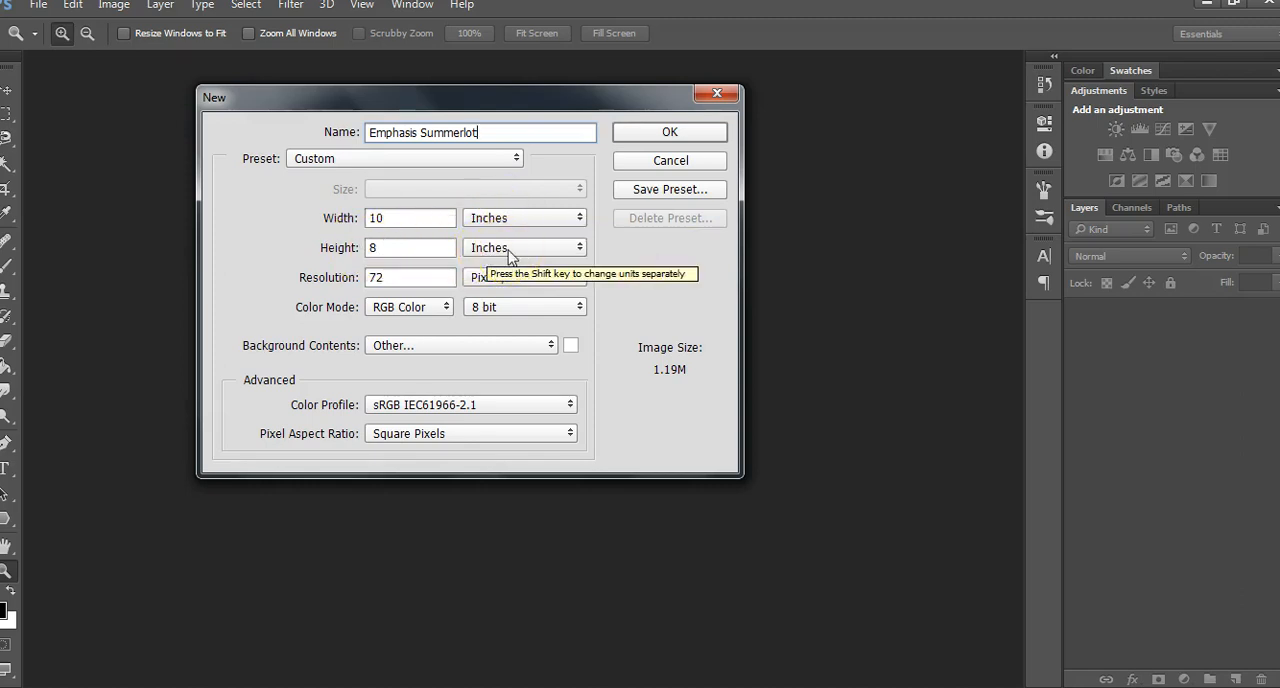
left_click(425, 218)
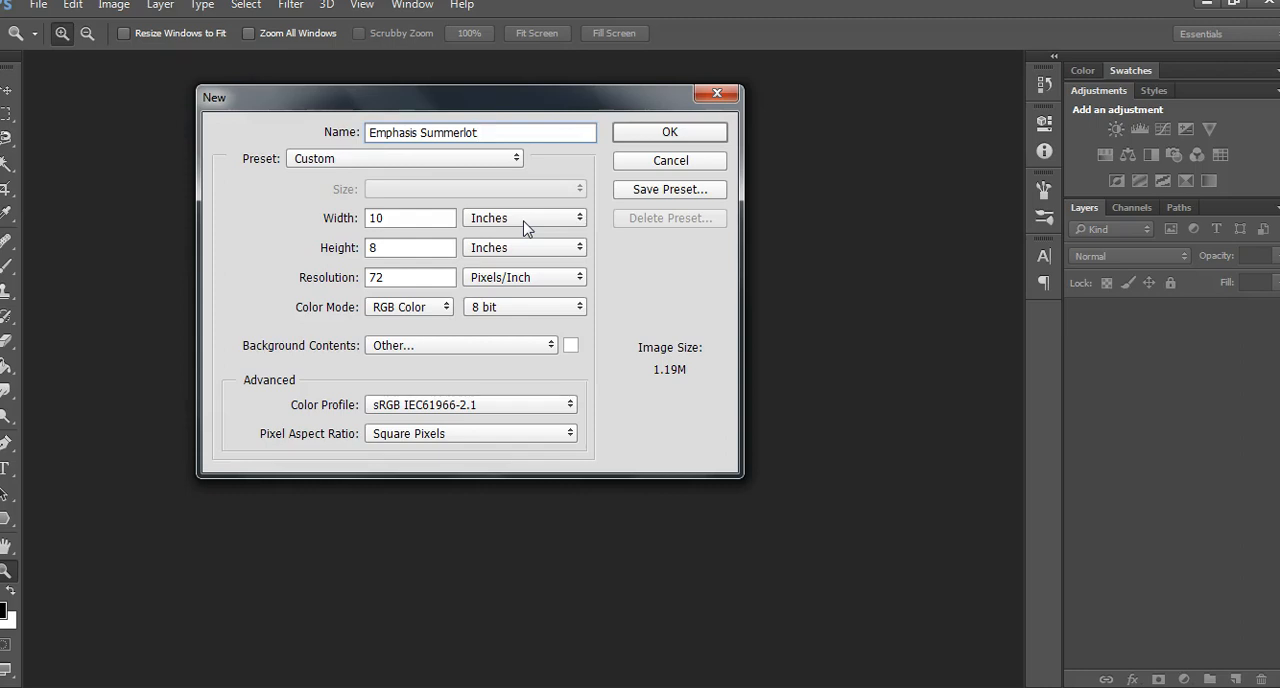
left_click(664, 134)
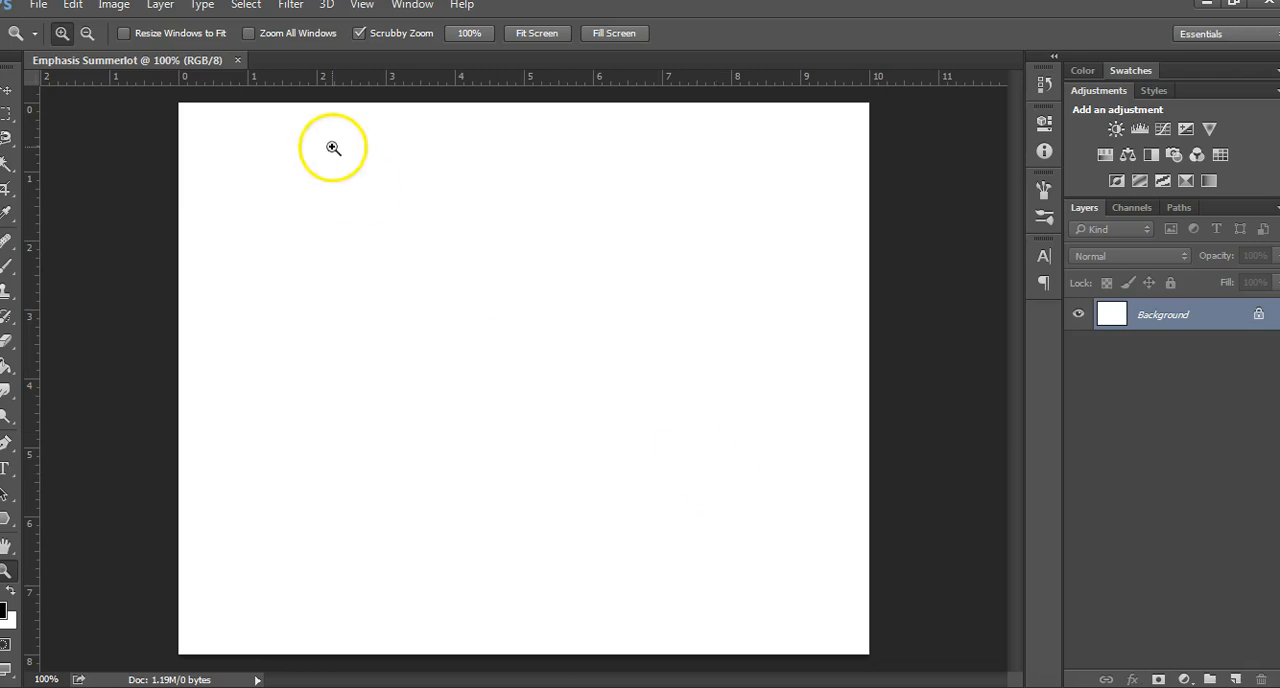
Open the photo 20180807_212329 (1) from the Photography folder on the H: drive
left_click(39, 6)
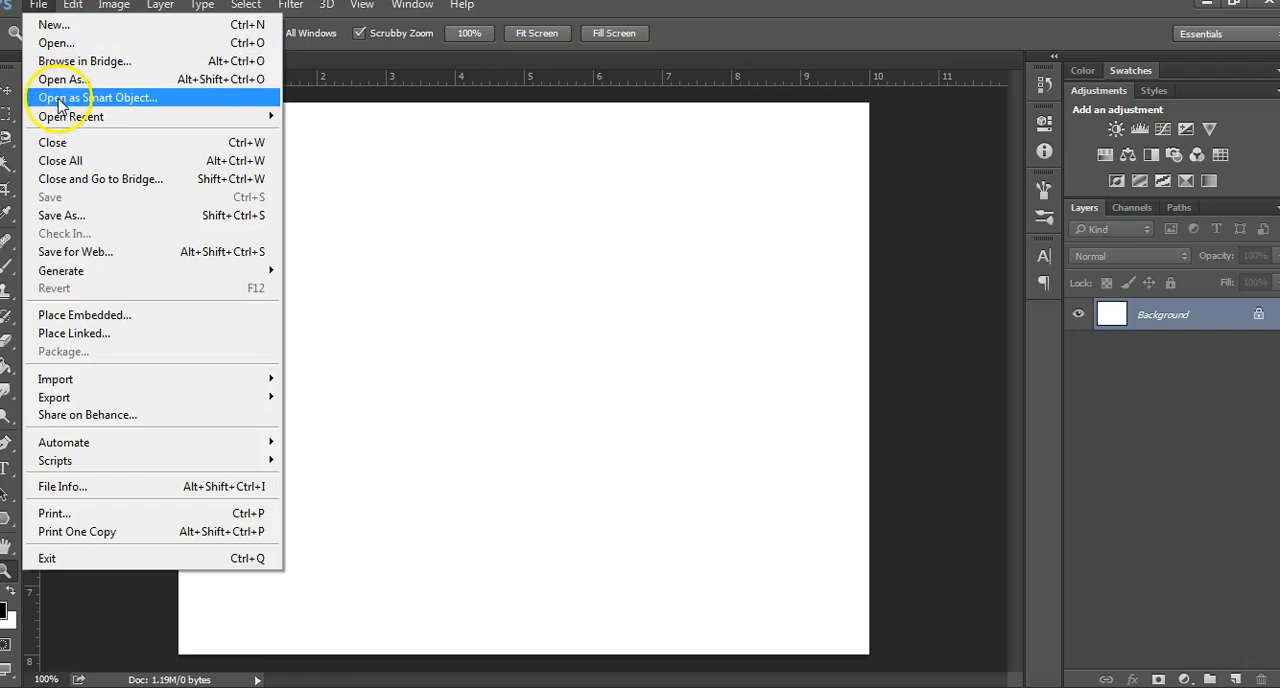
left_click(57, 43)
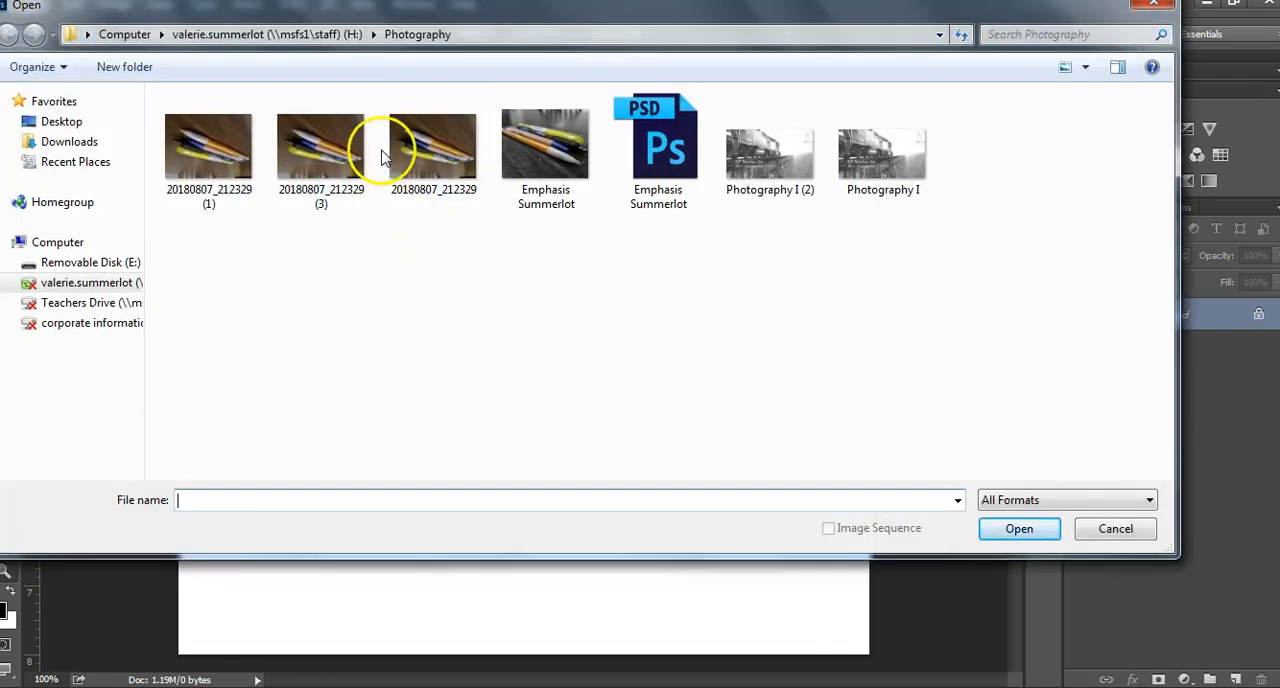
left_click(58, 242)
double_click(220, 225)
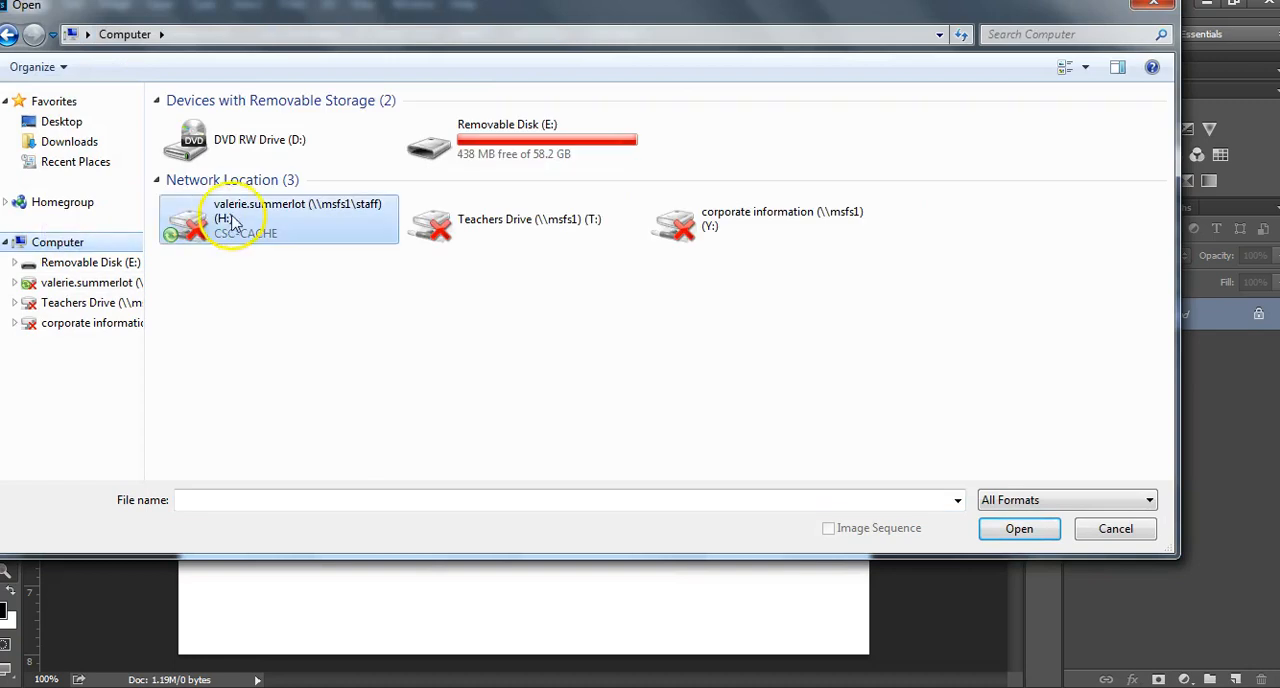
double_click(220, 241)
left_click(212, 176)
double_click(212, 176)
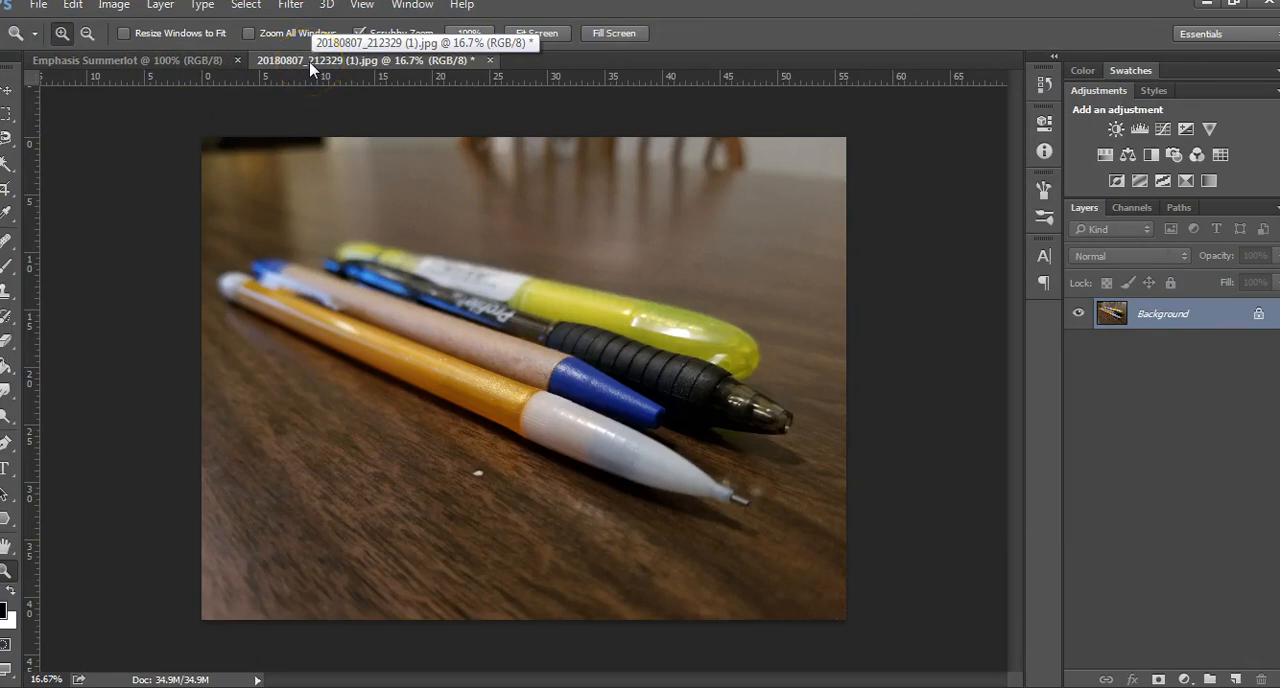
Select the entire pens photo and copy it
left_click(185, 60)
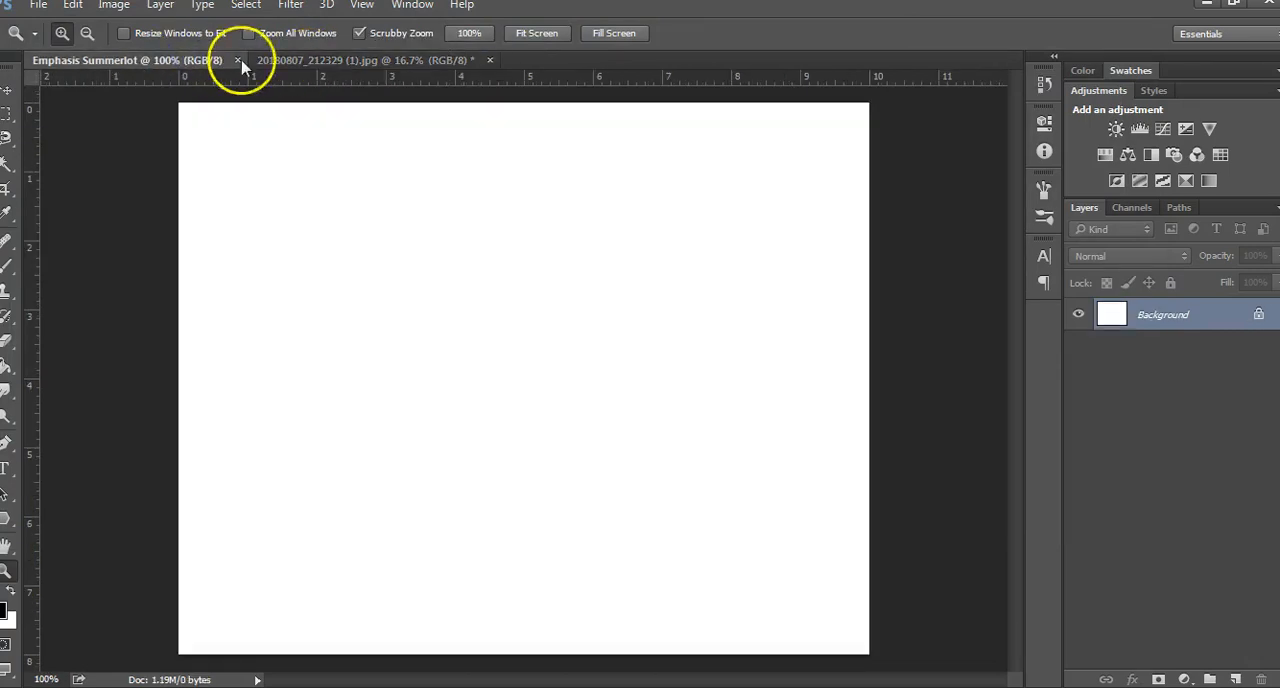
left_click(306, 62)
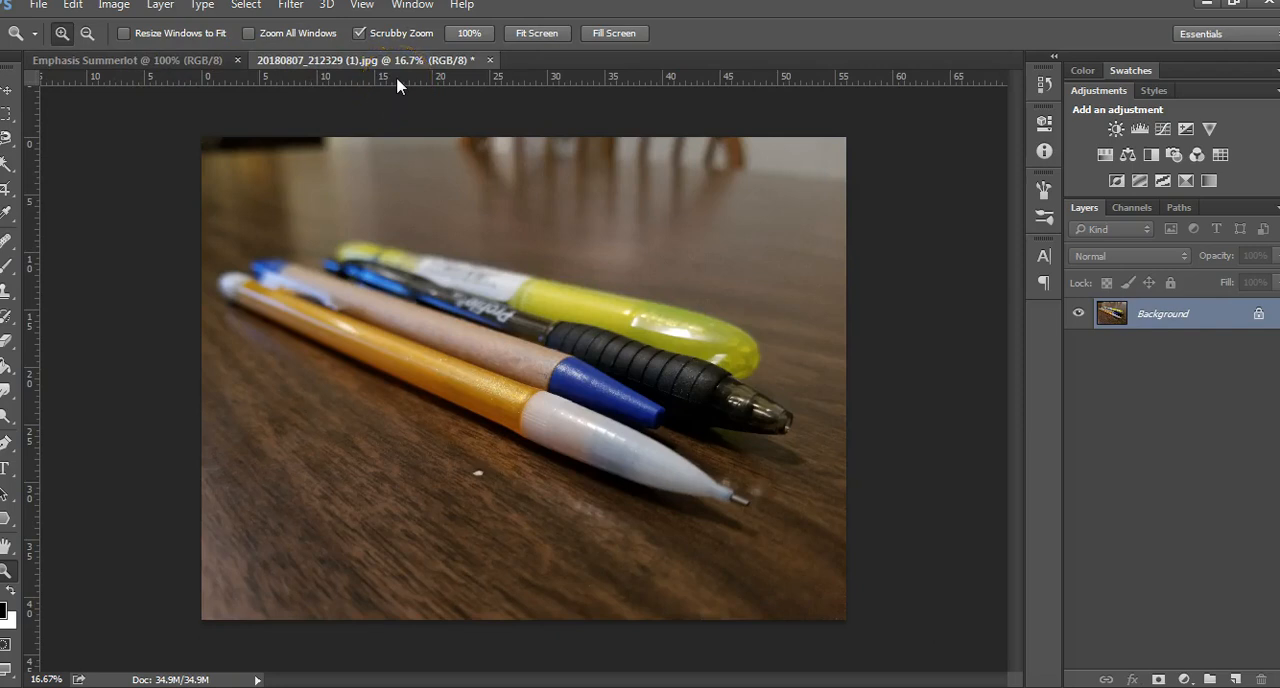
left_click(247, 9)
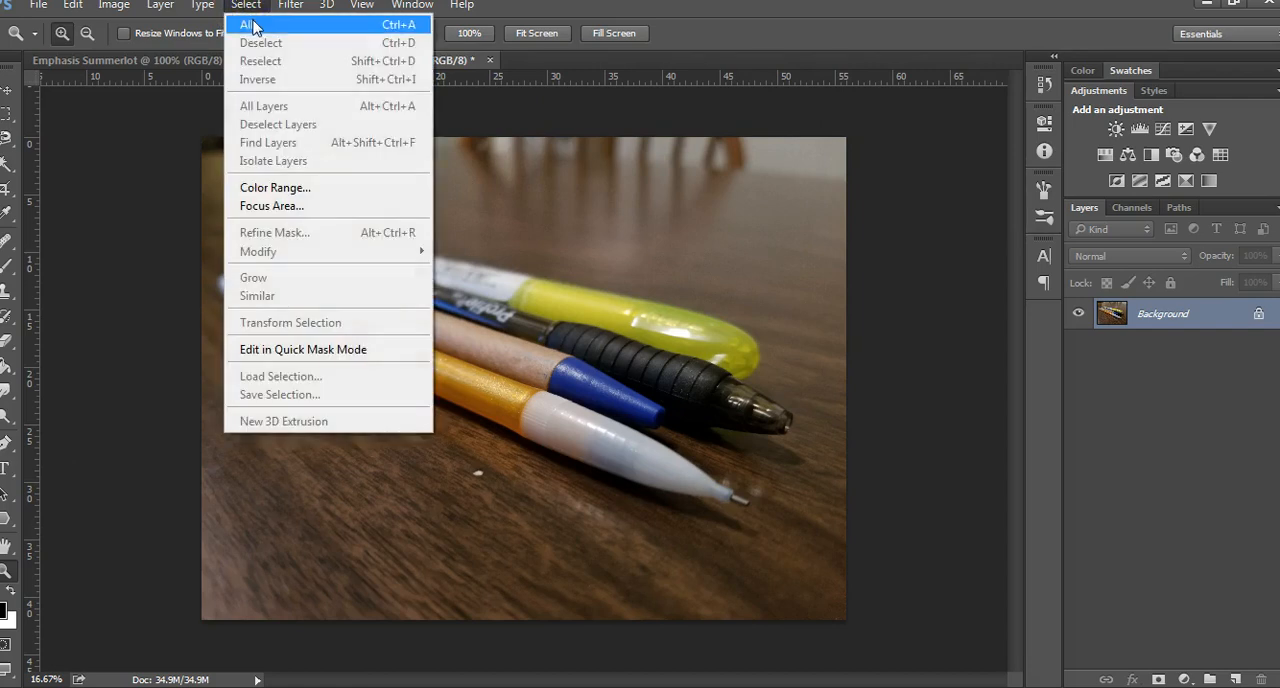
left_click(252, 25)
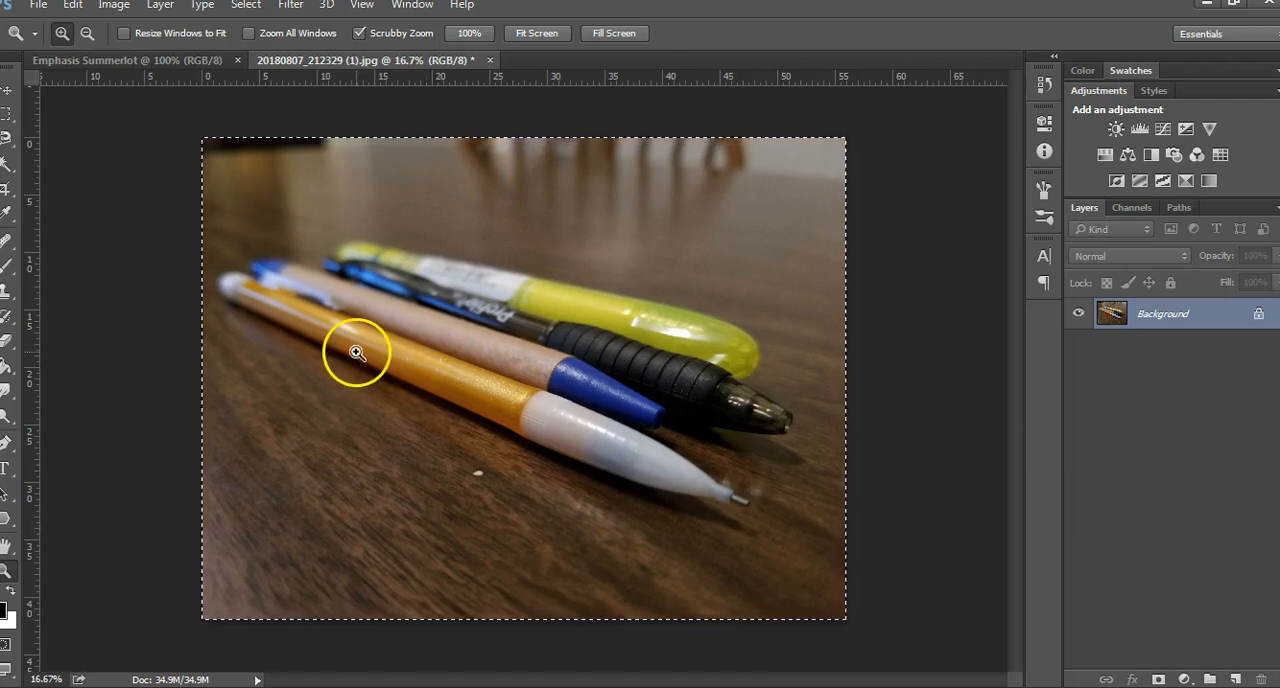
left_click(75, 6)
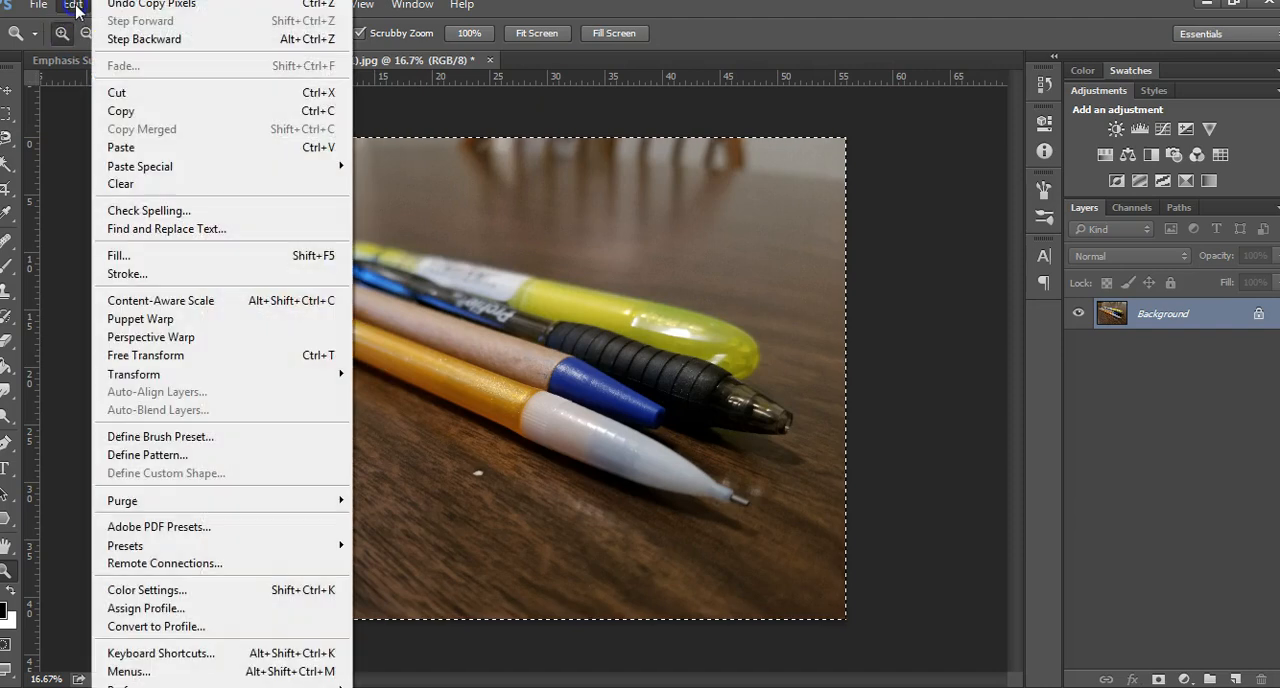
left_click(141, 120)
left_click(320, 185)
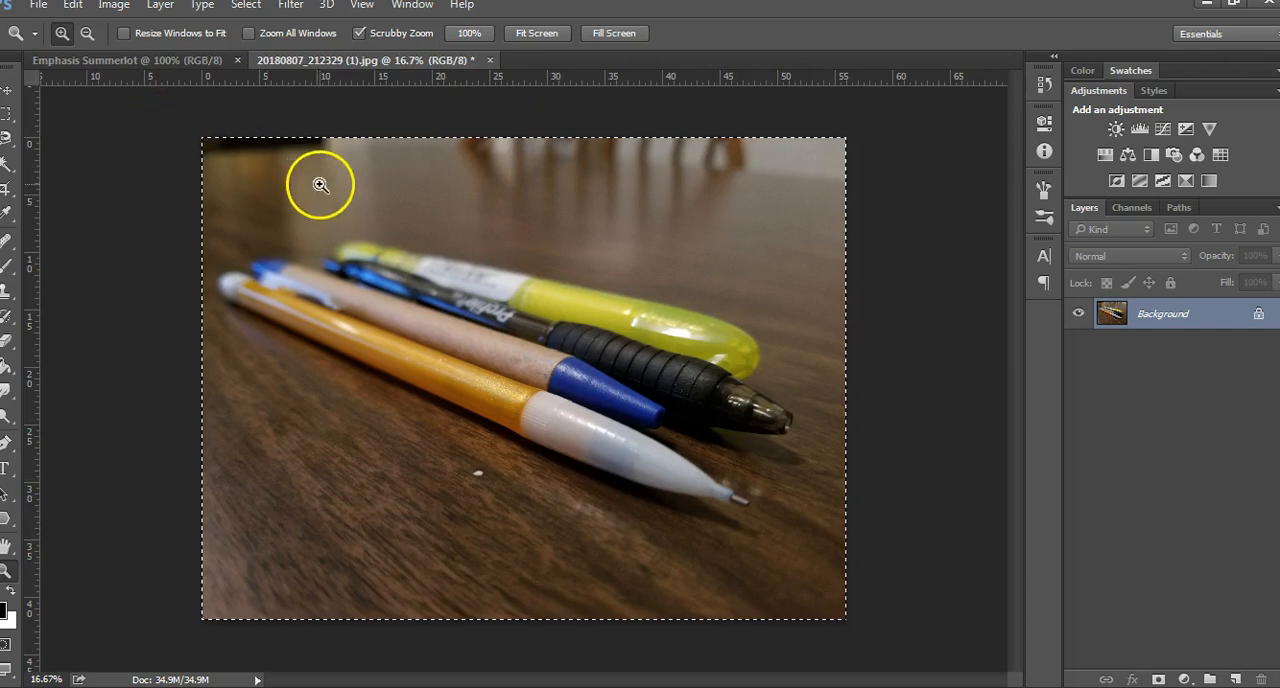
Paste the copied photo into the blank Emphasis document
left_click(110, 62)
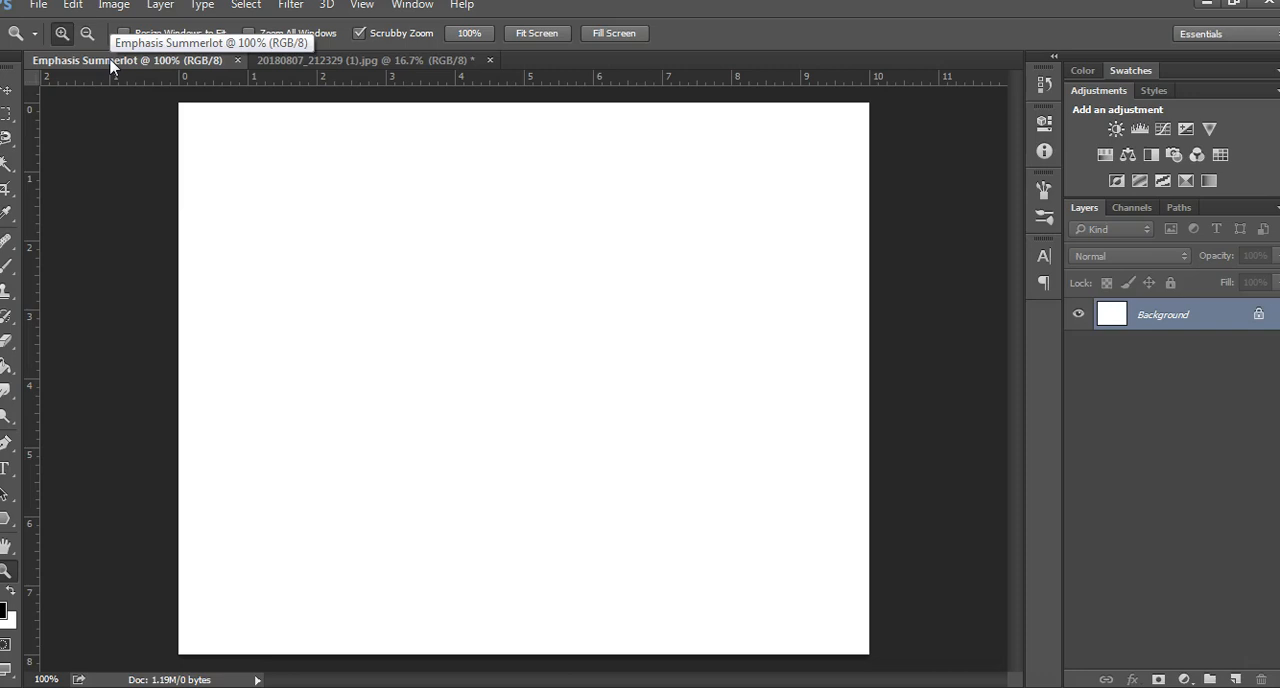
left_click(74, 6)
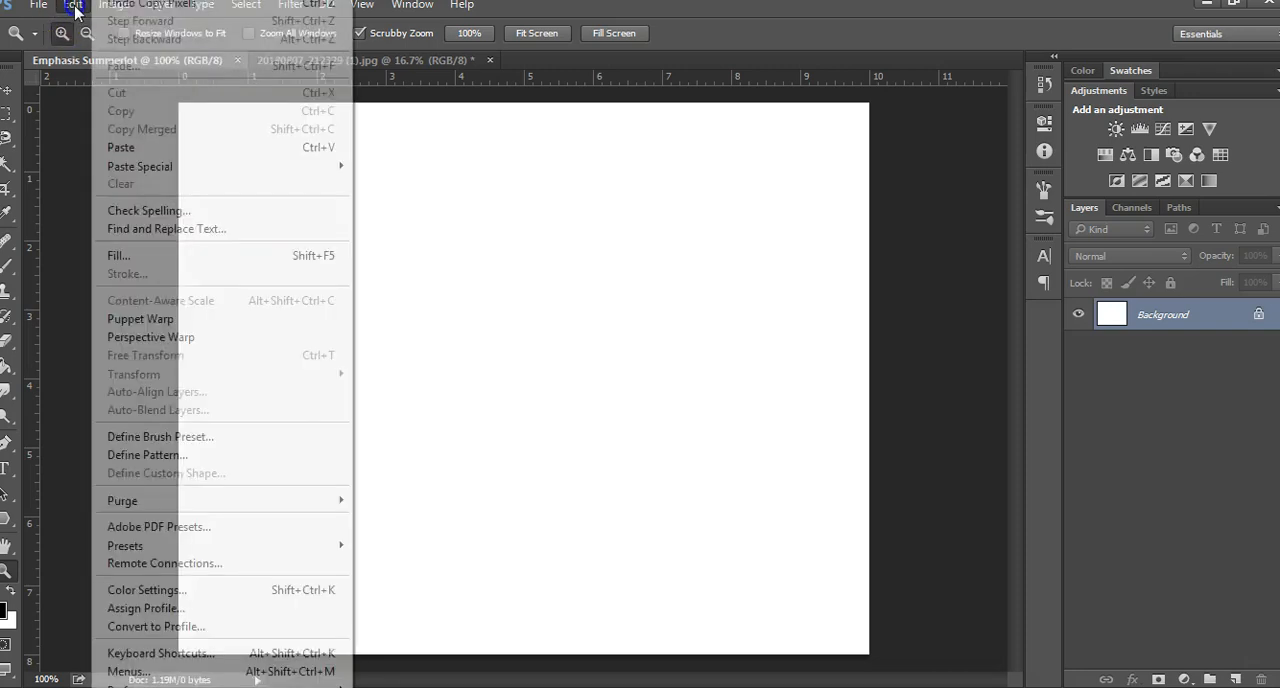
left_click(121, 148)
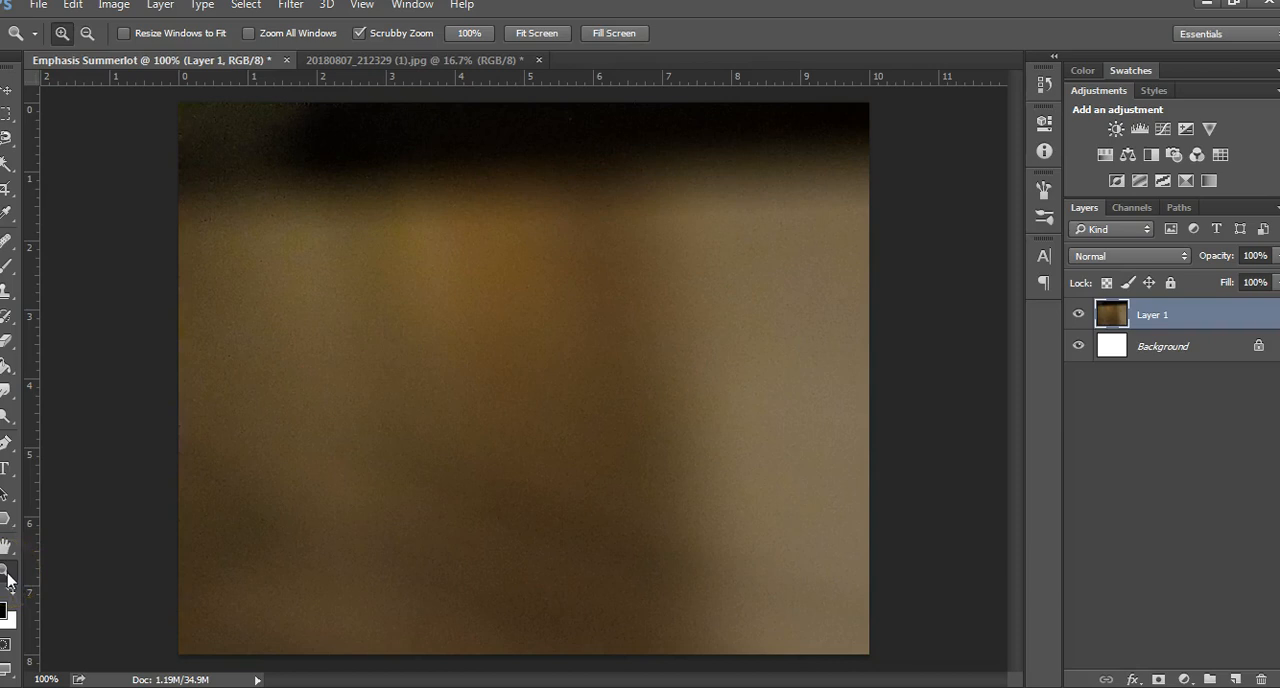
Move the oversized pasted photo over the canvas and scale it down proportionally to 27.65%
left_click(272, 504)
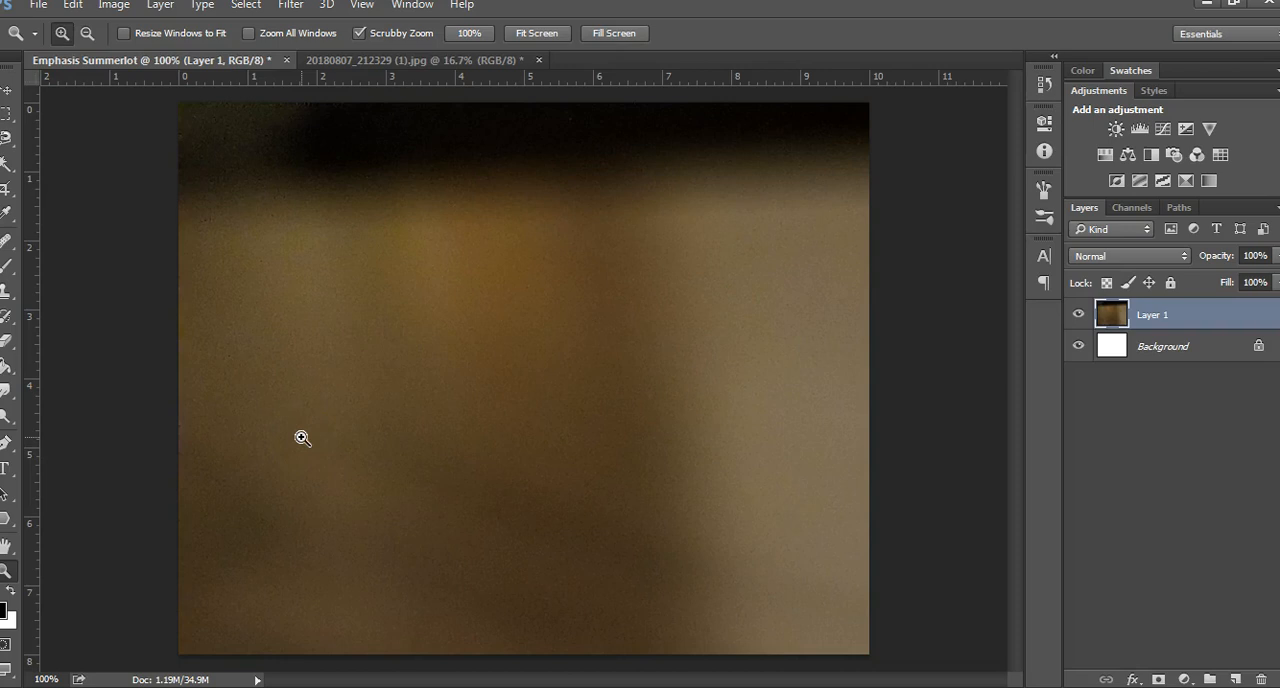
left_click(86, 35)
left_click(508, 320)
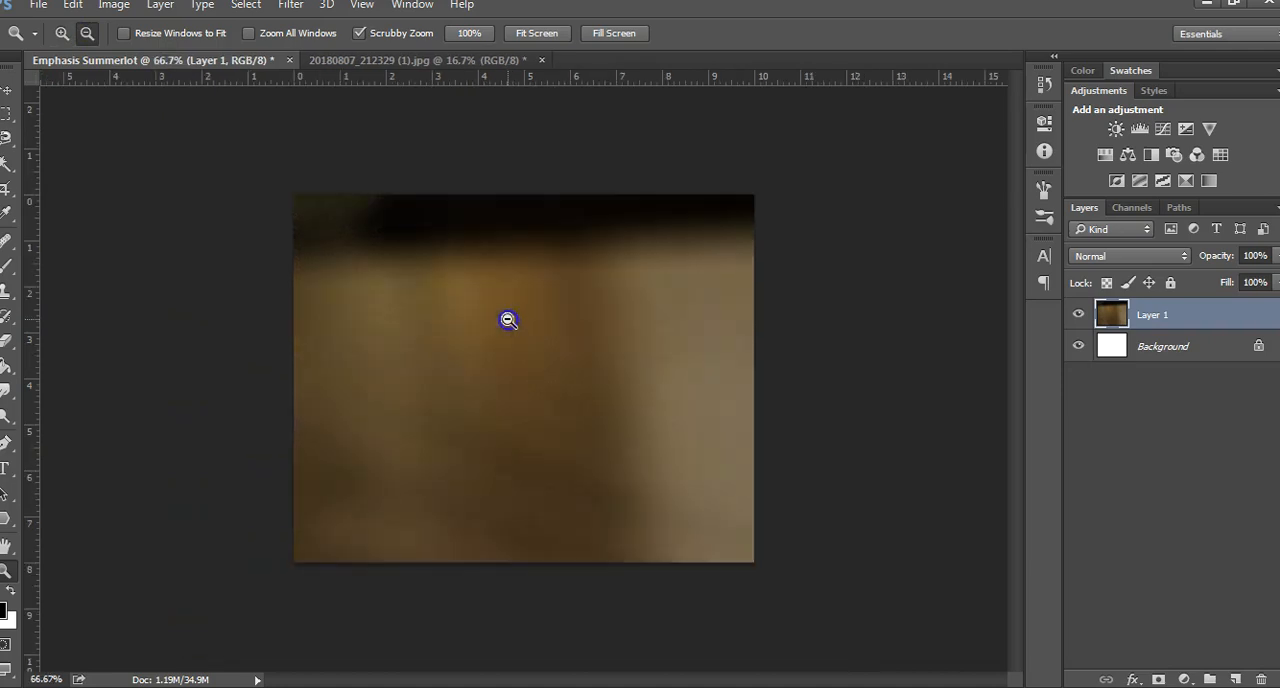
left_click(508, 320)
left_click(508, 320)
left_click(508, 320)
left_click(508, 320)
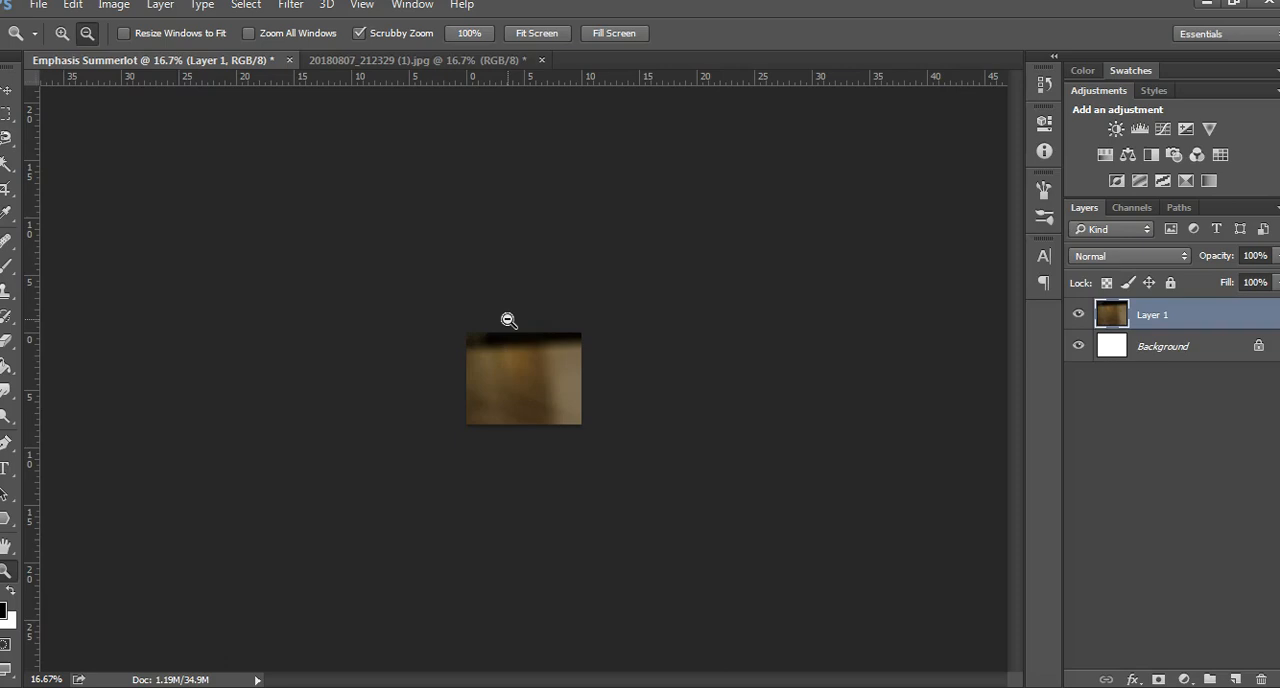
left_click(71, 8)
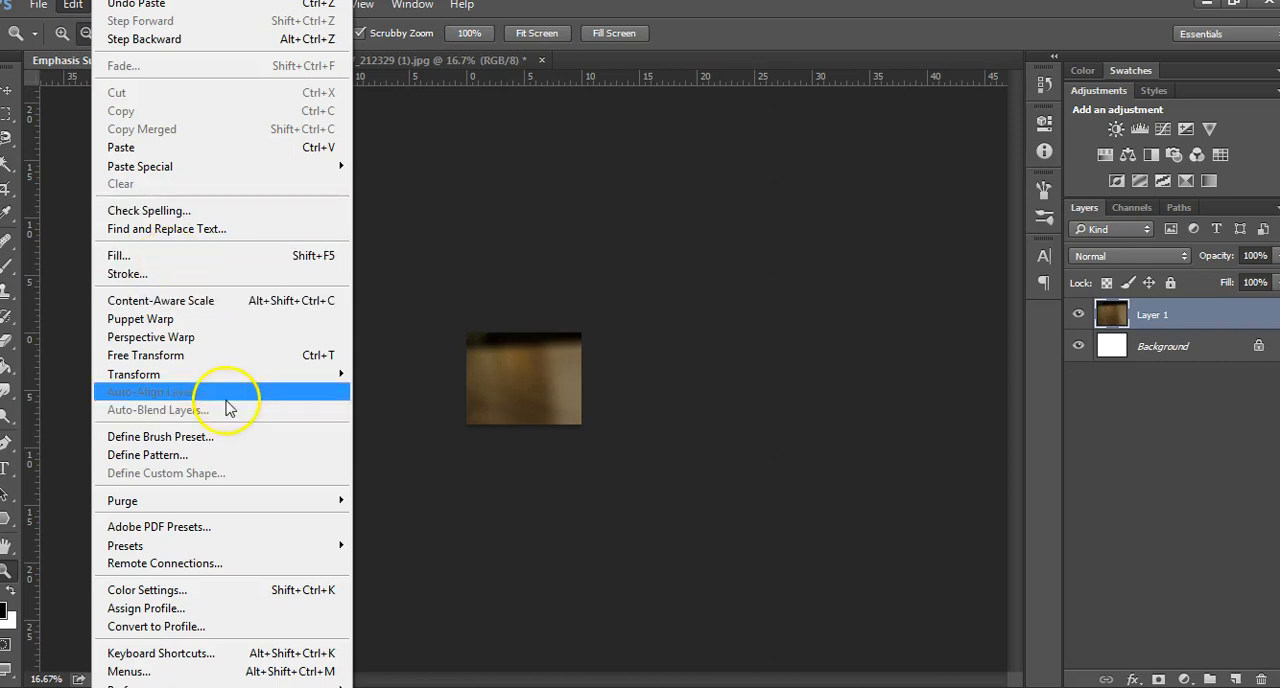
mouse_move(310, 378)
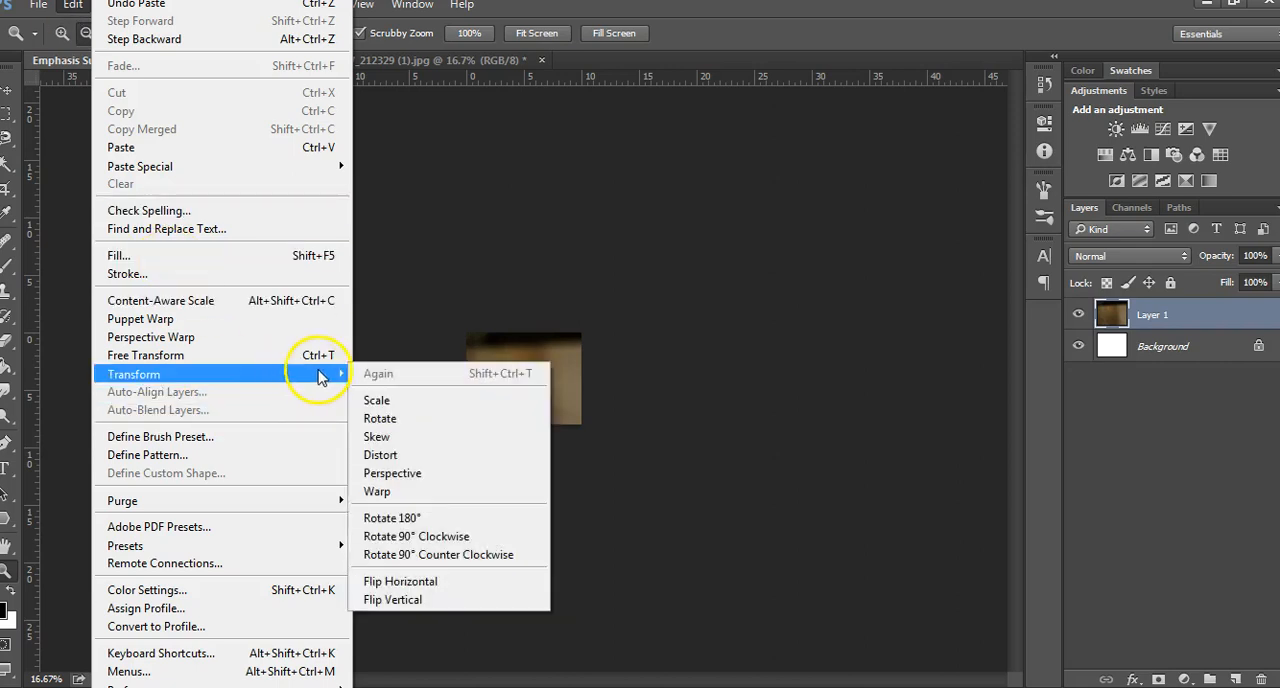
left_click(372, 398)
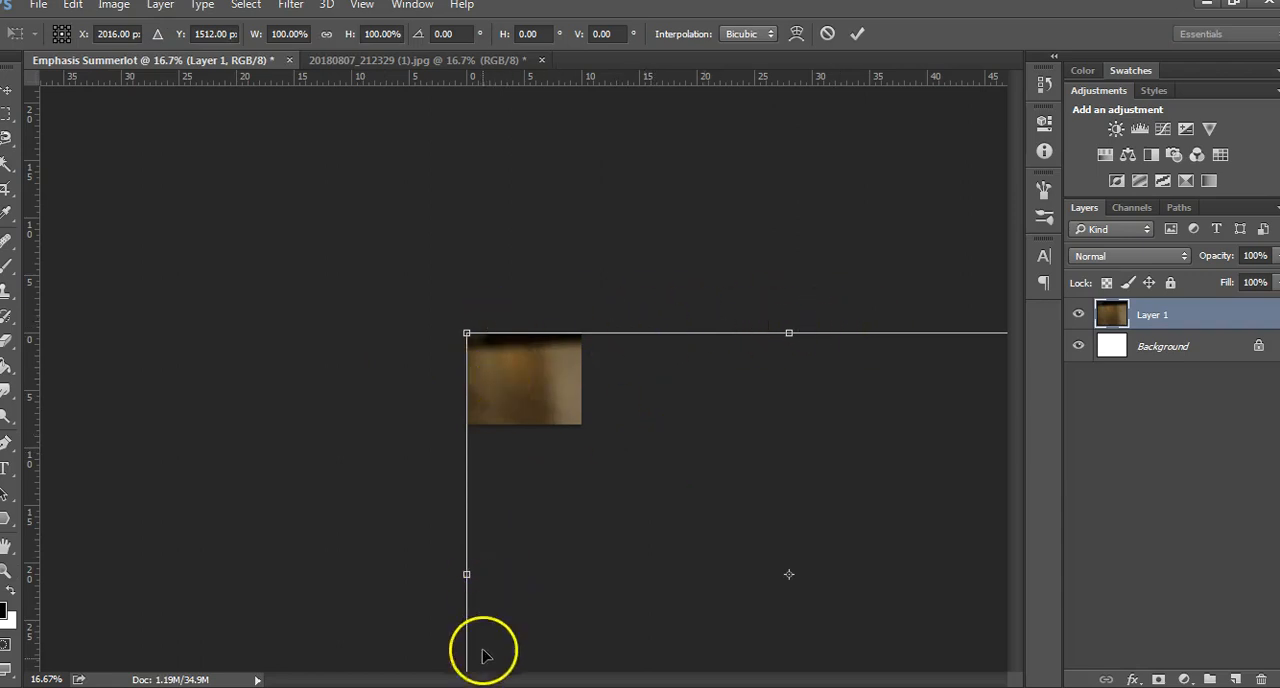
left_click_drag(737, 570, 490, 376)
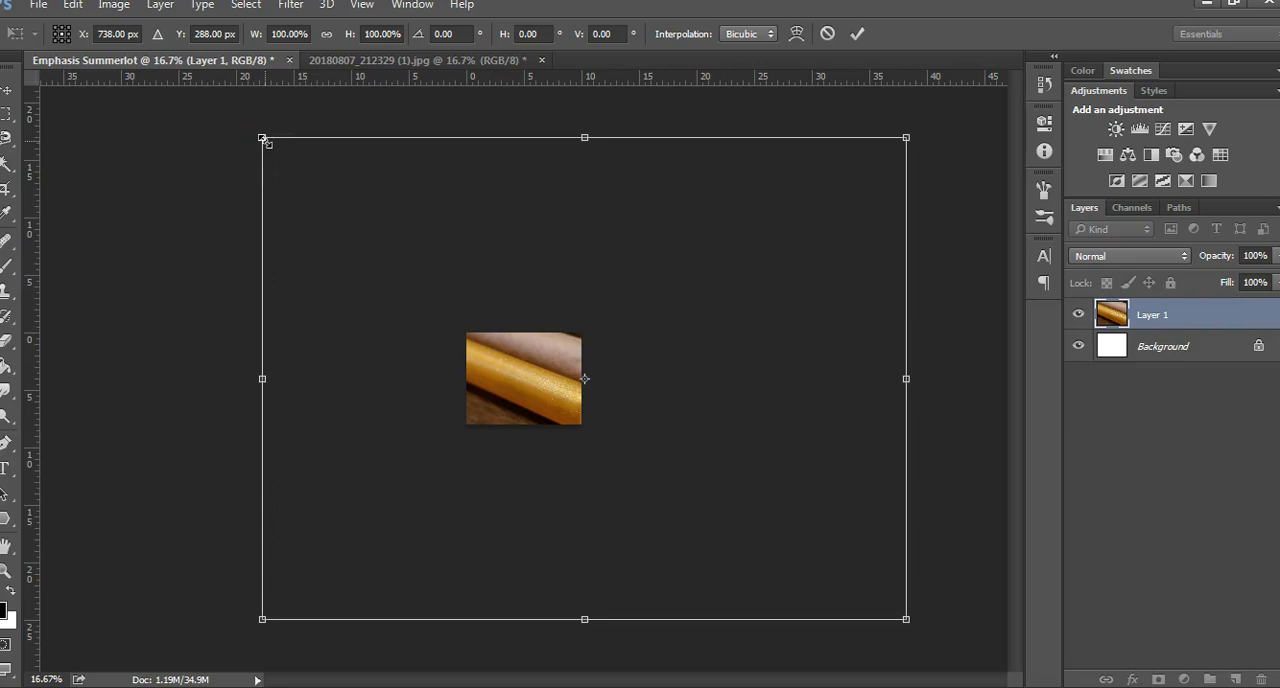
left_click_drag(263, 139, 450, 331)
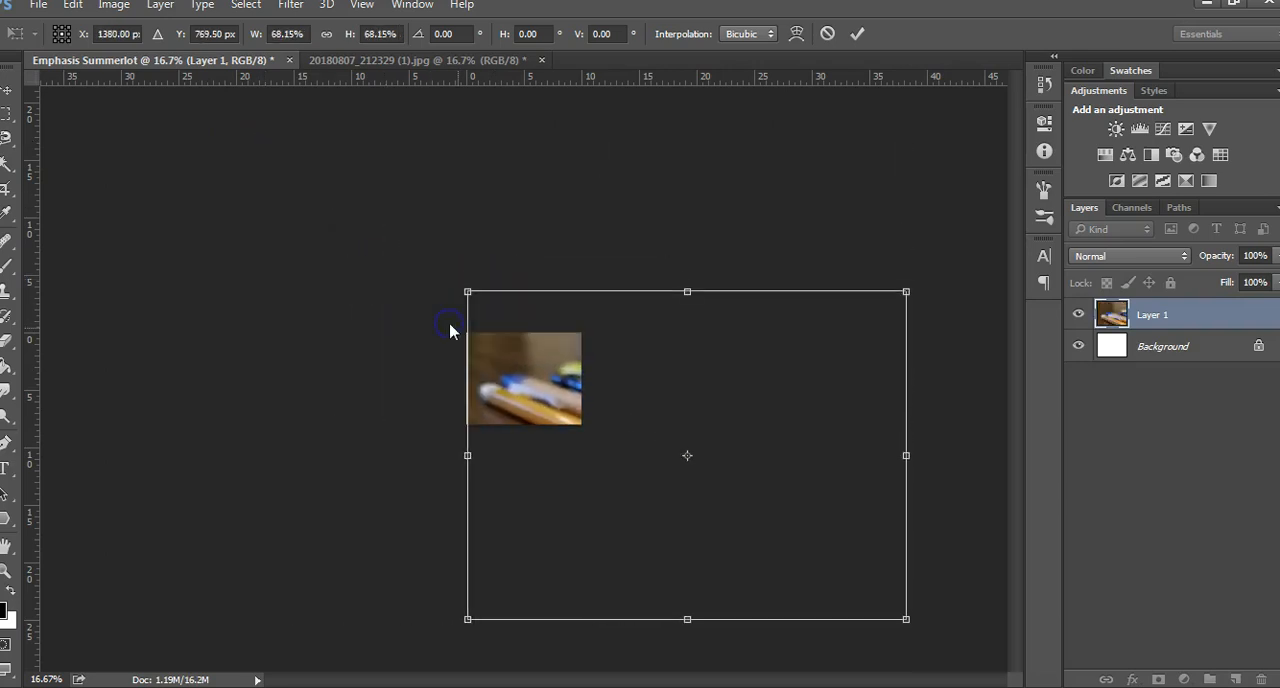
left_click_drag(906, 619, 582, 522)
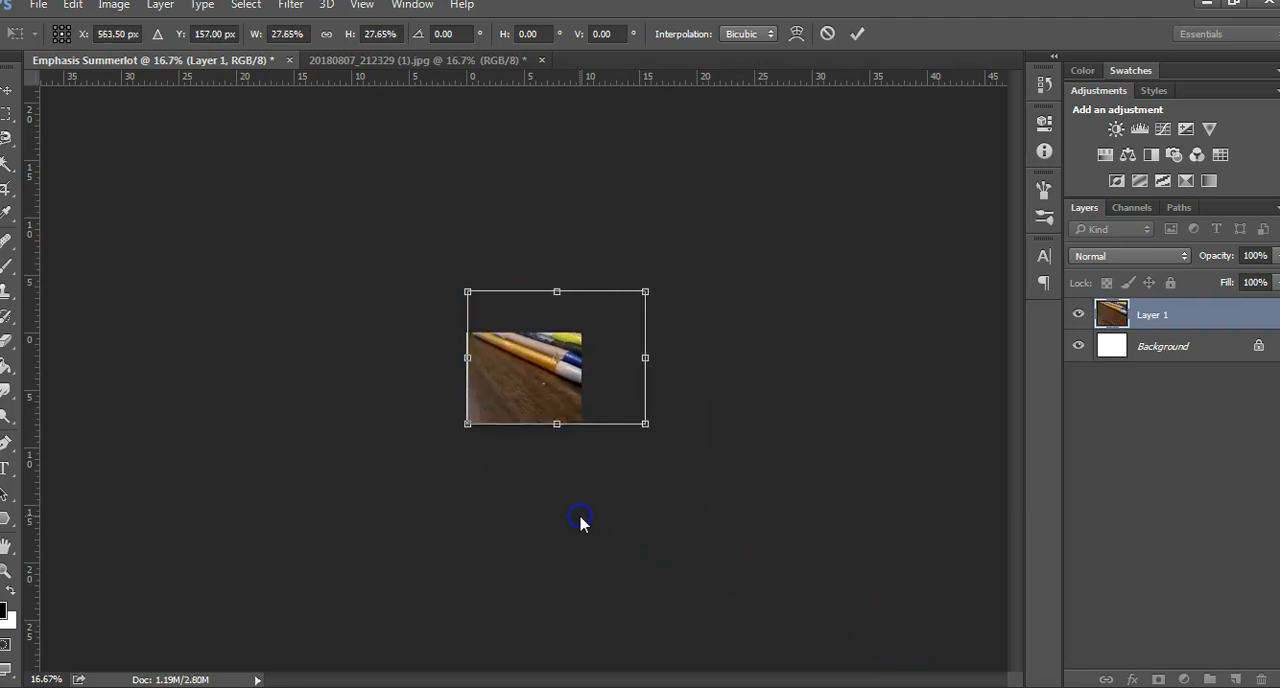
Try stretching only the photo's width to 64.56%, and undo the distortion
left_click_drag(647, 357, 886, 428)
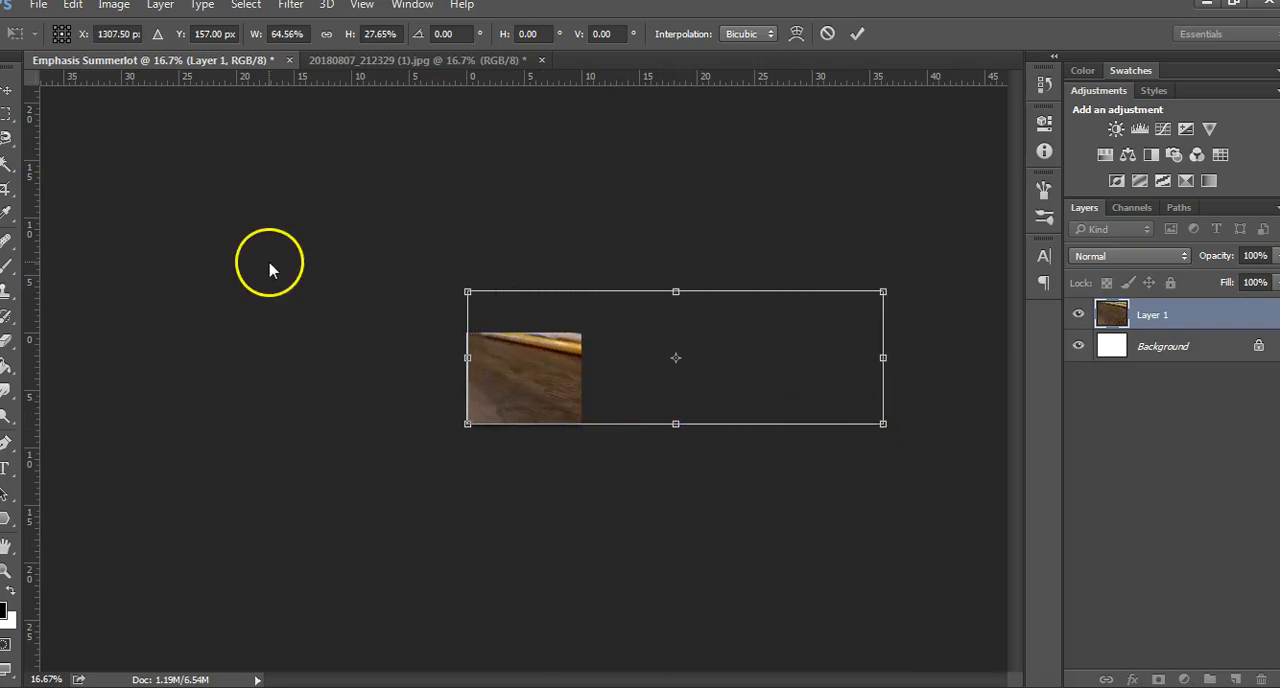
left_click(70, 8)
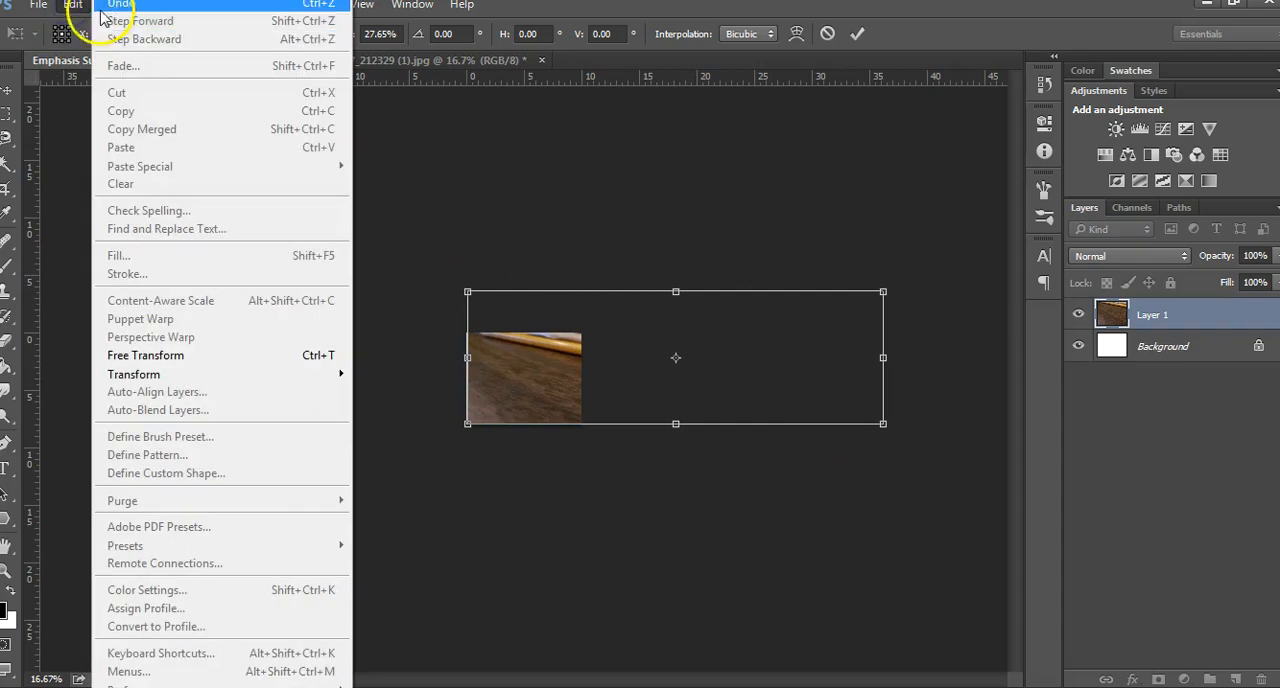
left_click(78, 14)
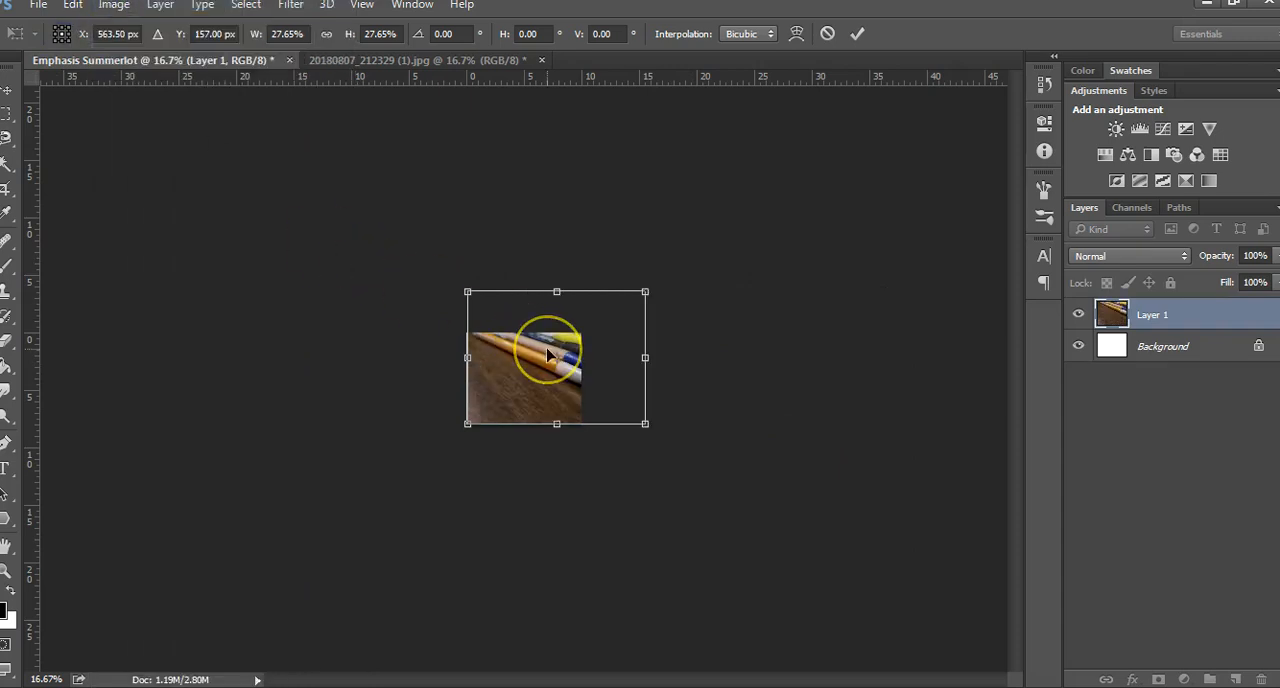
Scale the pens photo proportionally to 19.44%, position it to cover the whole canvas, and apply the transform
left_click_drag(645, 424, 563, 405)
left_click_drag(557, 346, 562, 395)
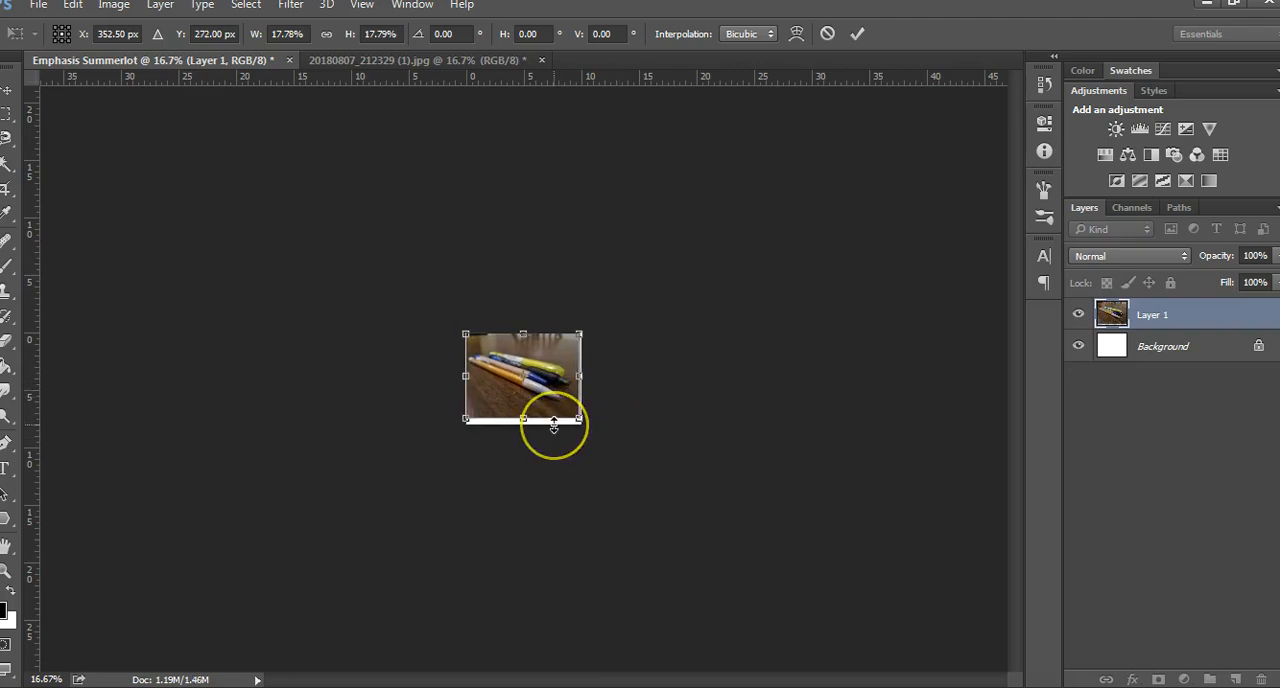
left_click_drag(580, 418, 540, 394)
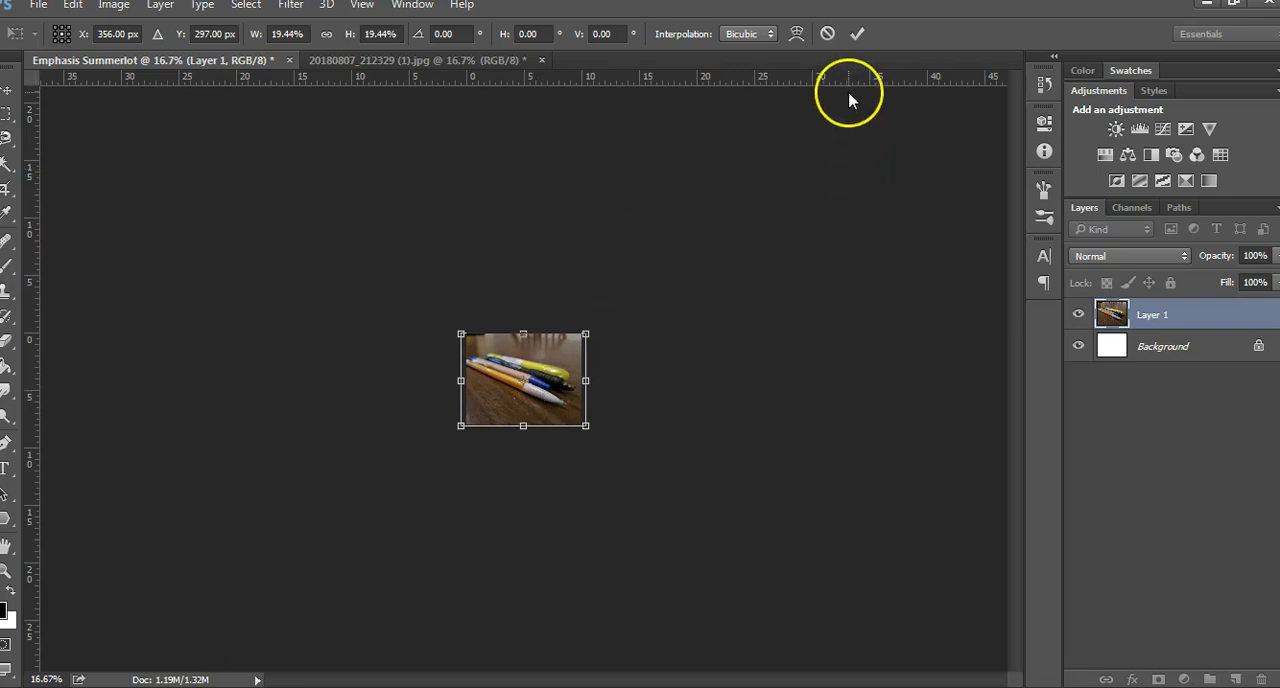
left_click(859, 36)
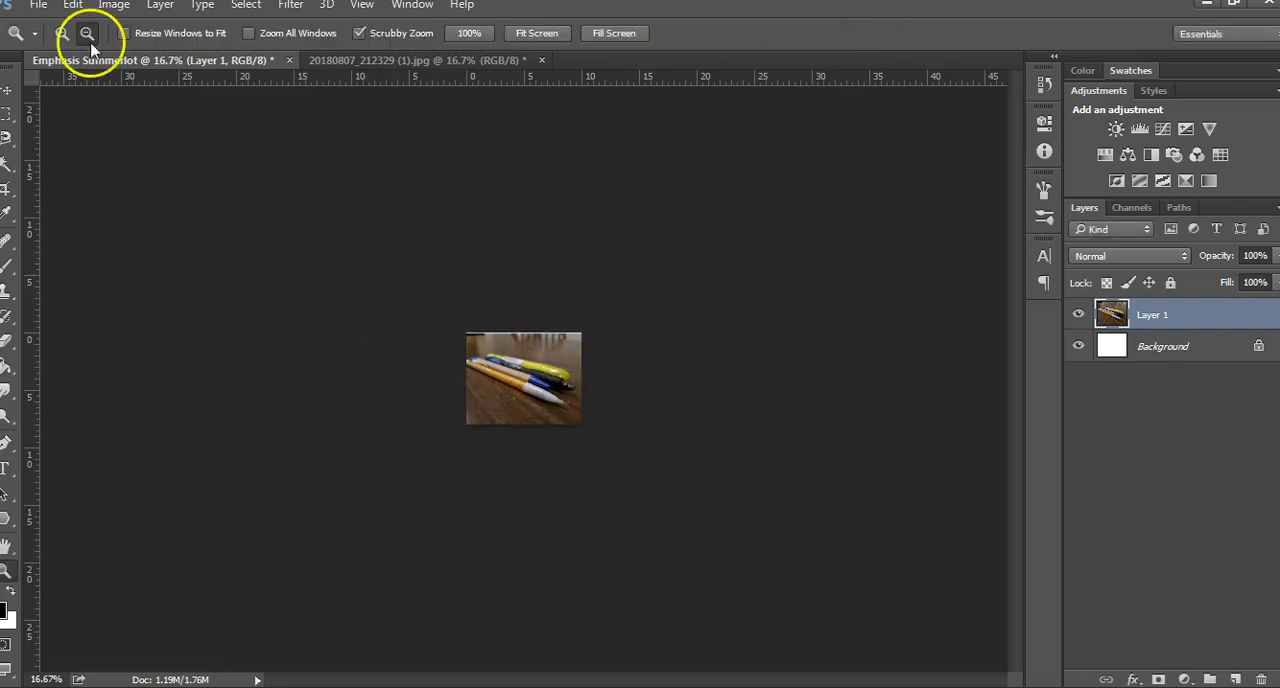
Nudge the scaled pens photo slightly on the canvas with the Move tool
left_click(8, 94)
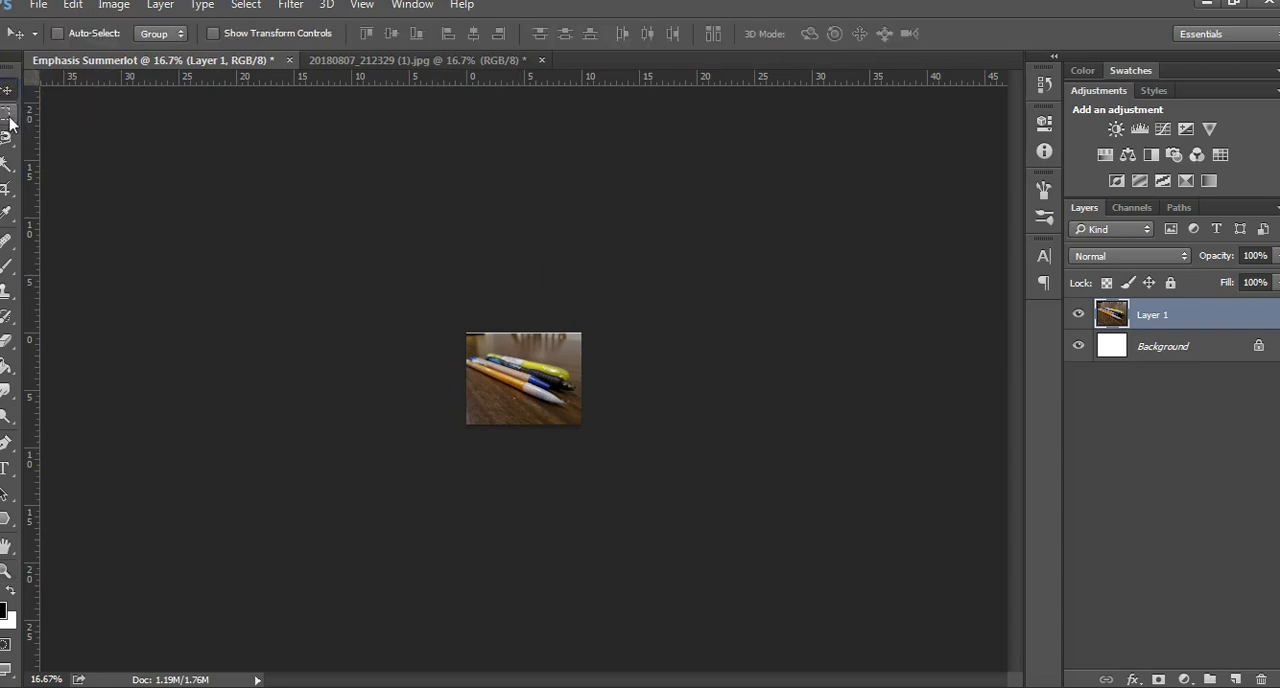
left_click(9, 120)
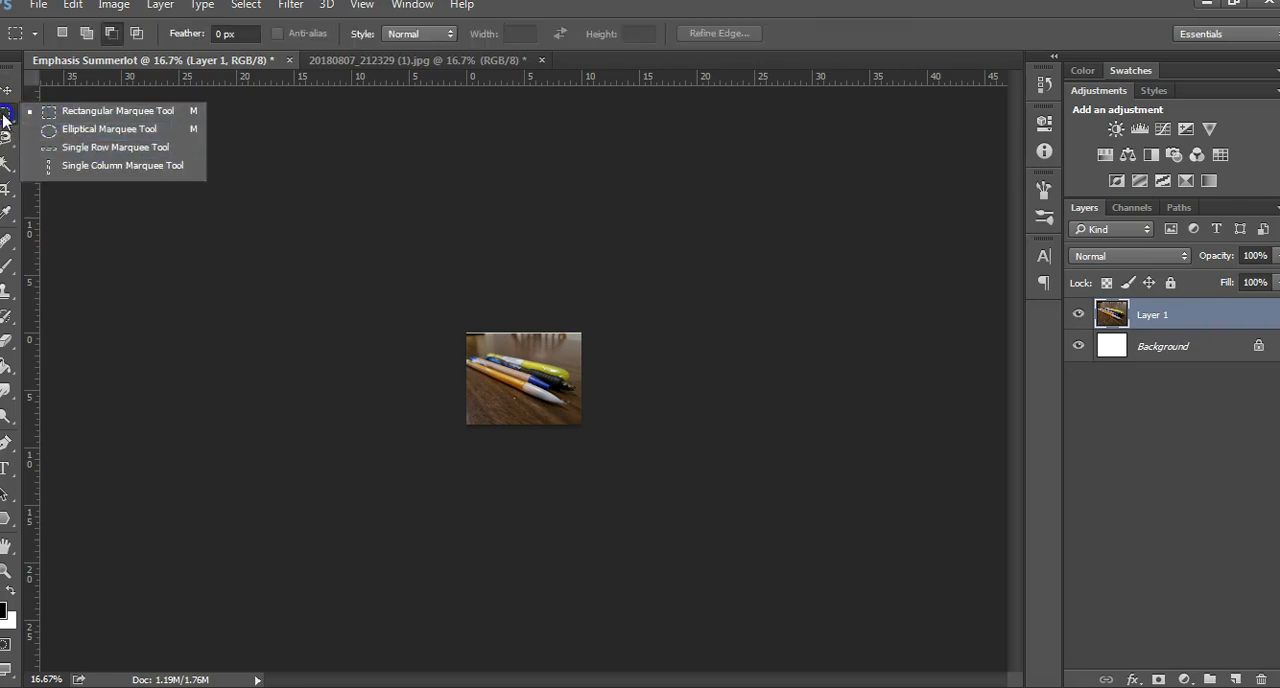
left_click(4, 118)
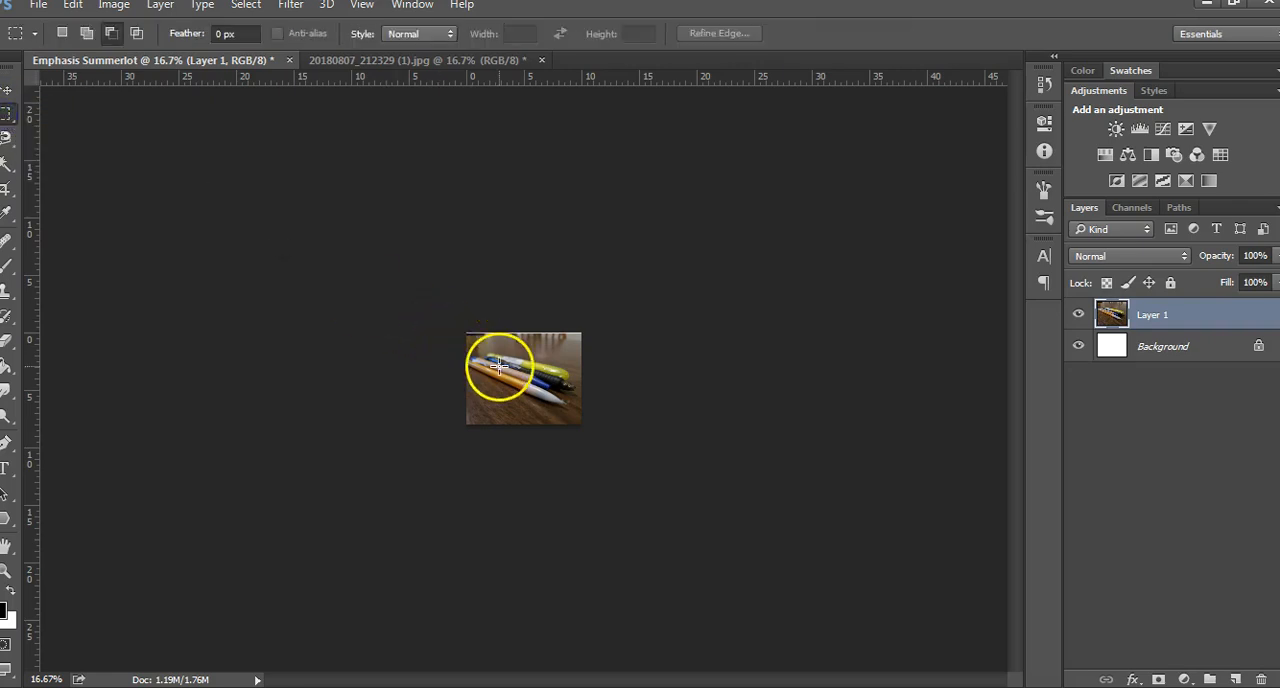
left_click(8, 88)
mouse_move(541, 393)
left_mouse_down()
mouse_move(548, 382)
mouse_move(543, 395)
left_mouse_up()
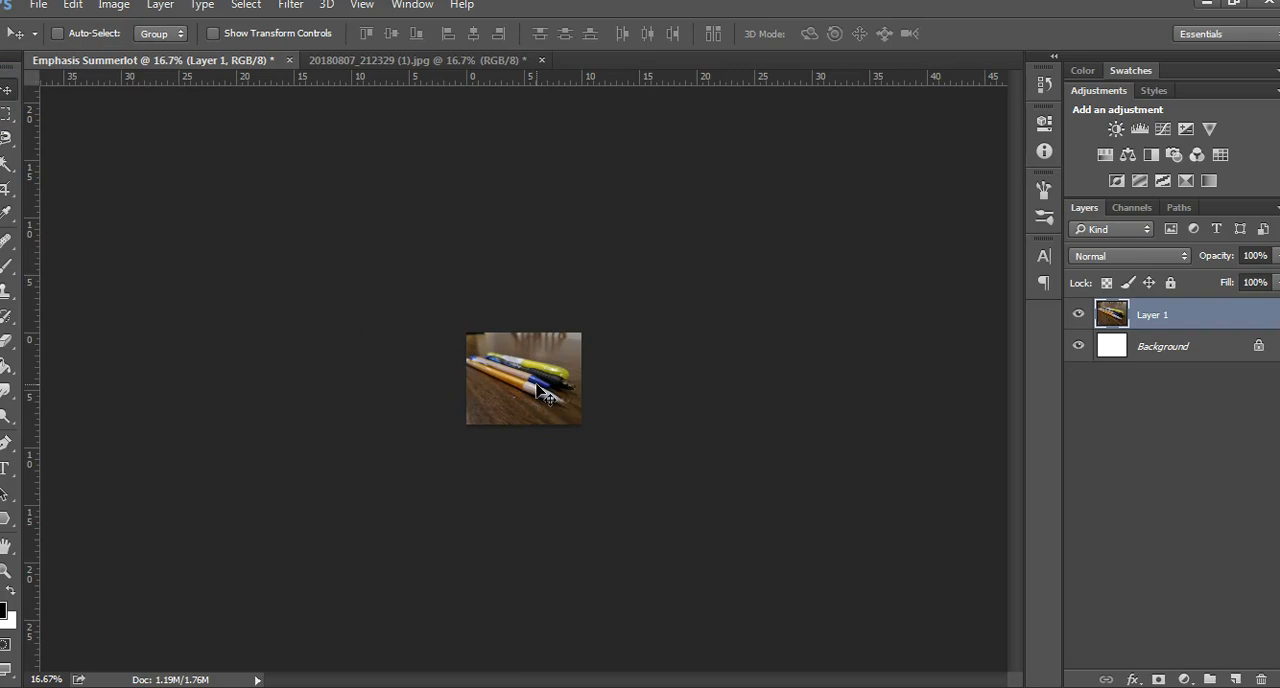
Delete the locked white Background layer beneath the photo
left_click(6, 571)
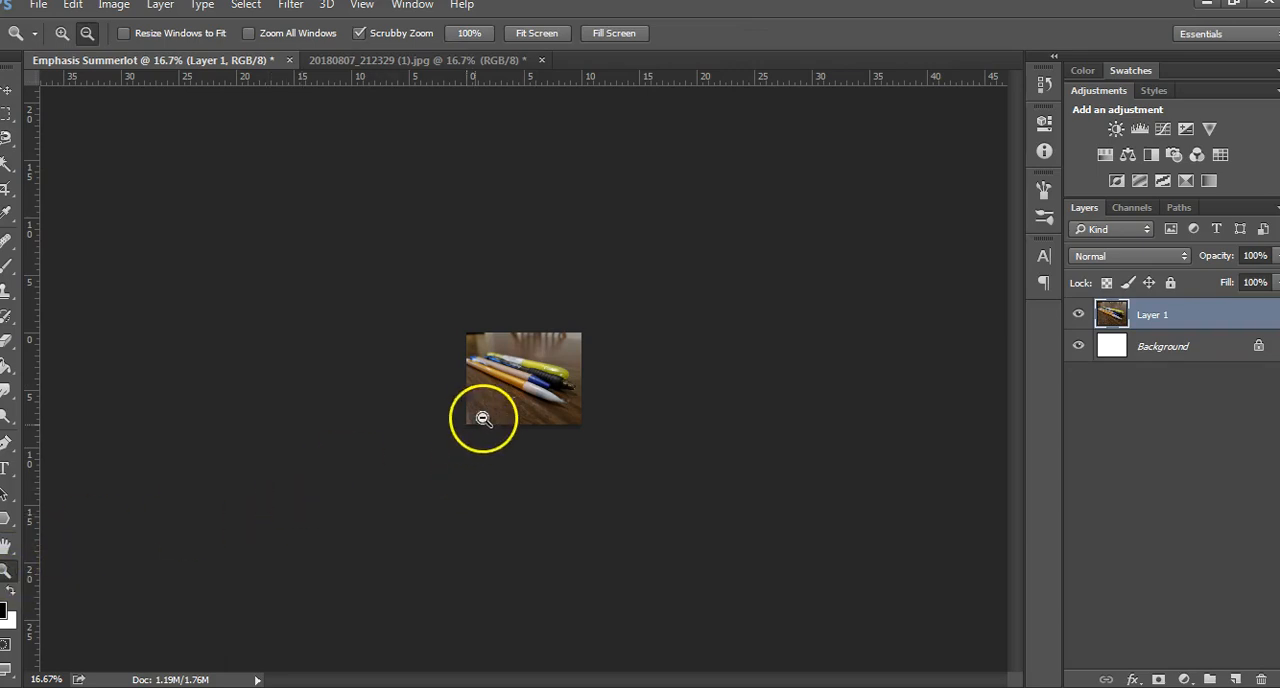
left_click(62, 33)
left_click_drag(530, 388, 530, 390)
left_click(530, 390)
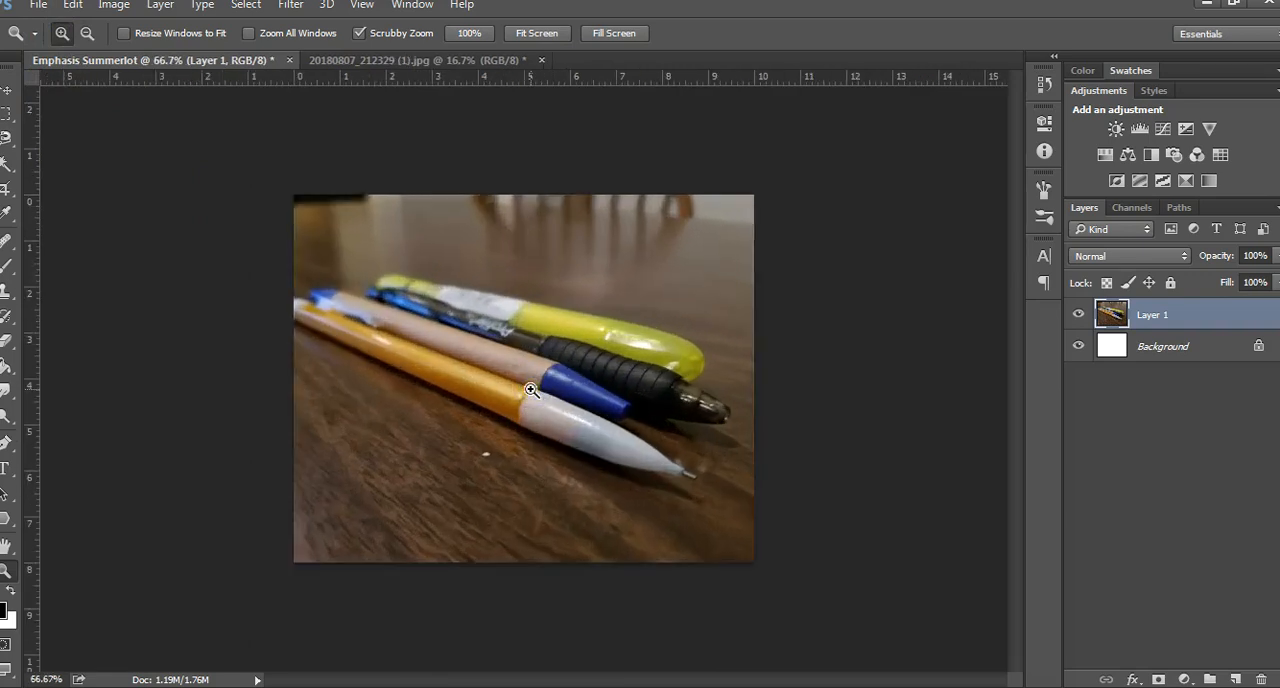
left_click(530, 390)
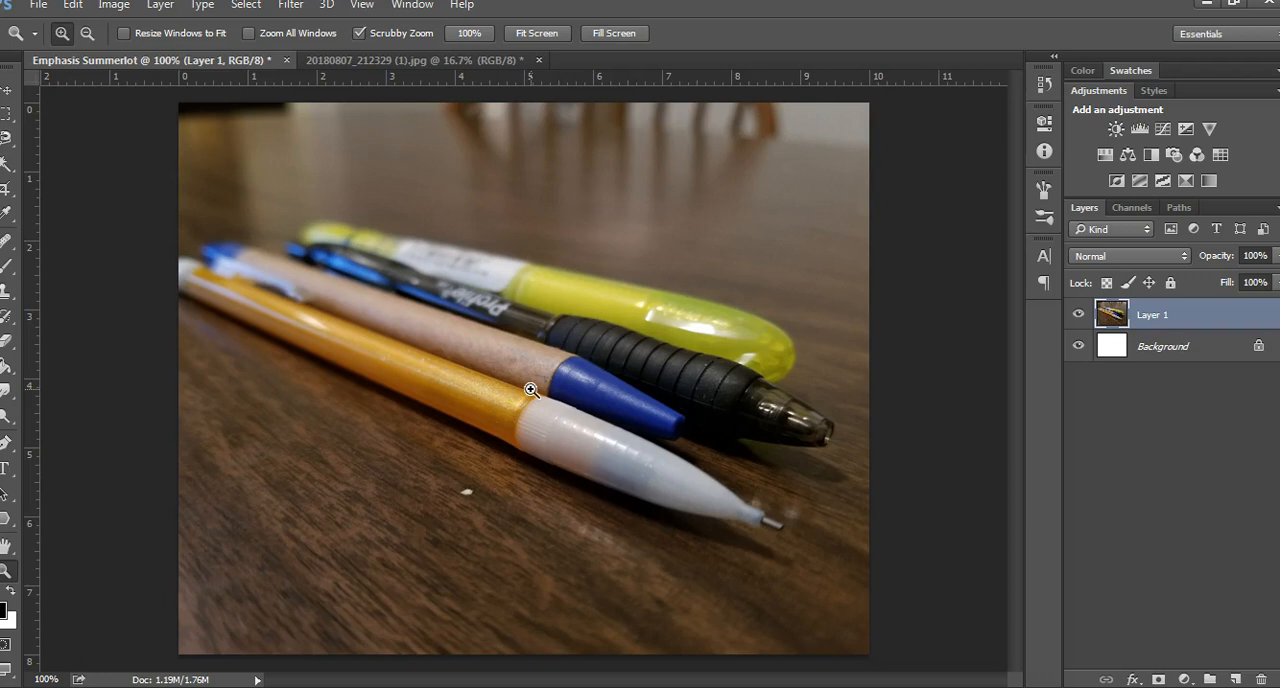
left_click(1258, 348)
left_click(1210, 346)
left_click_drag(1210, 346, 1262, 677)
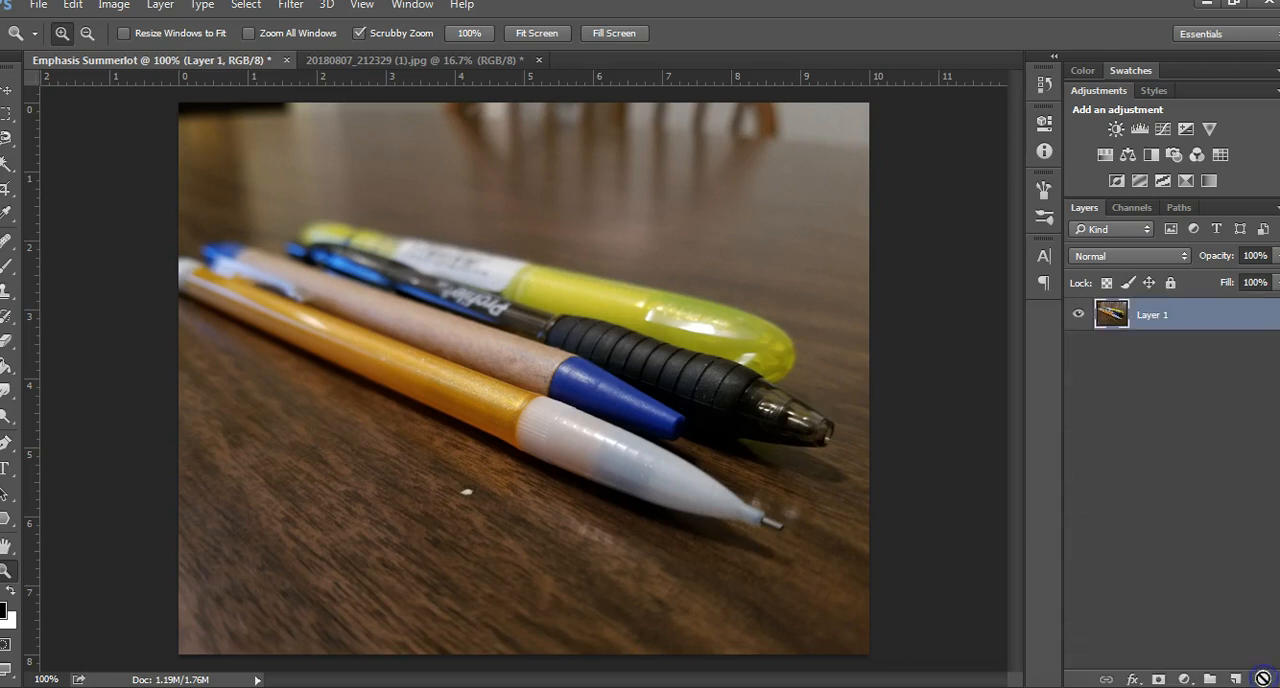
Rename the photo layer Layer 1 as "Background"
double_click(1155, 315)
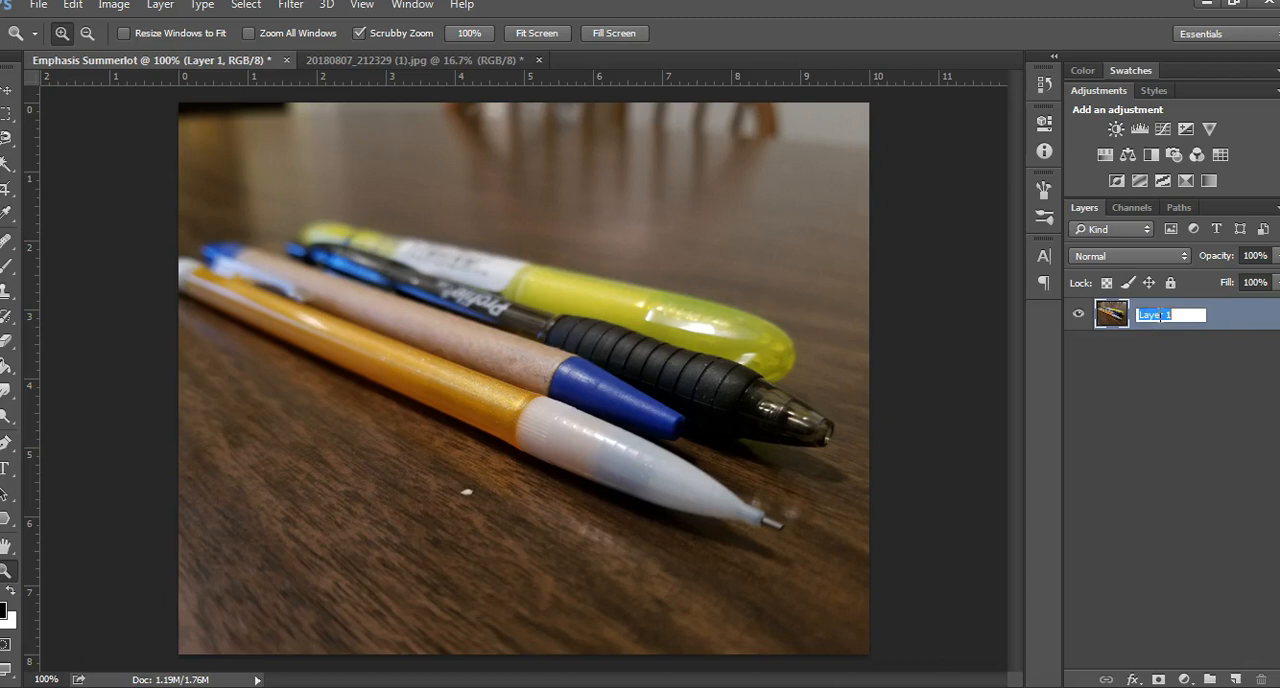
type("Background")
key("Return")
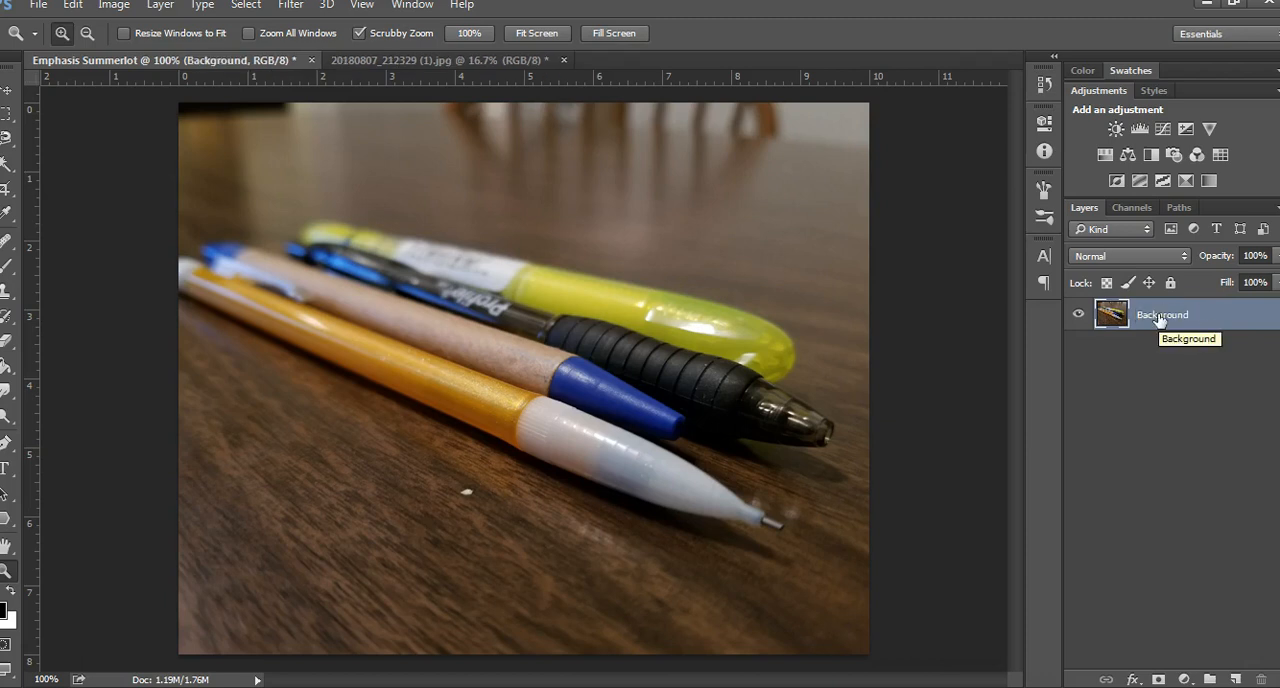
Duplicate the photo's Background layer
left_click(1159, 318)
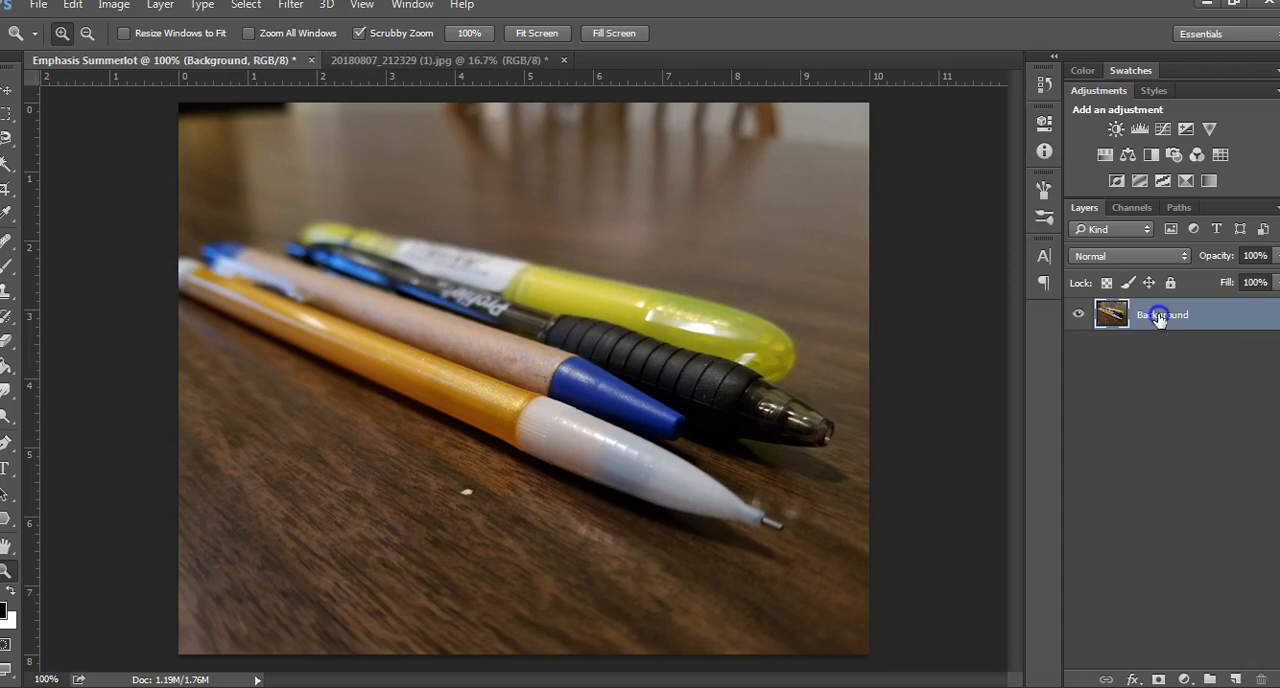
left_click_drag(1160, 318, 1238, 672)
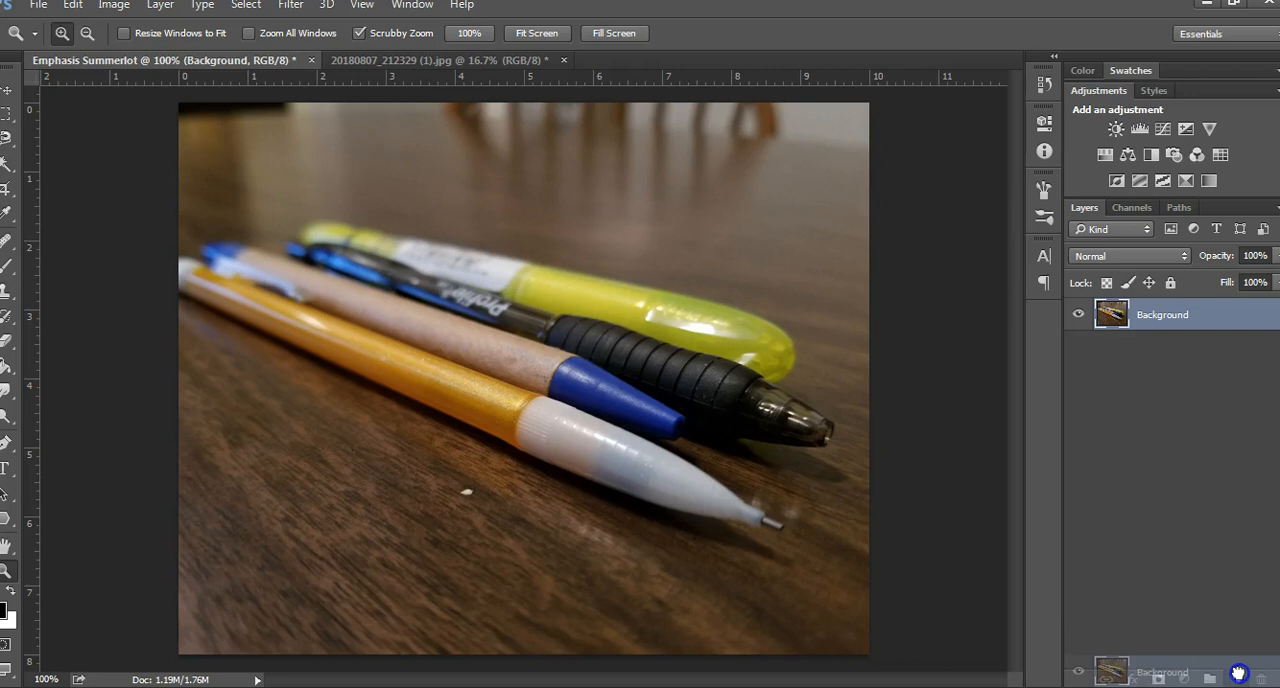
left_click_drag(1238, 672, 1237, 676)
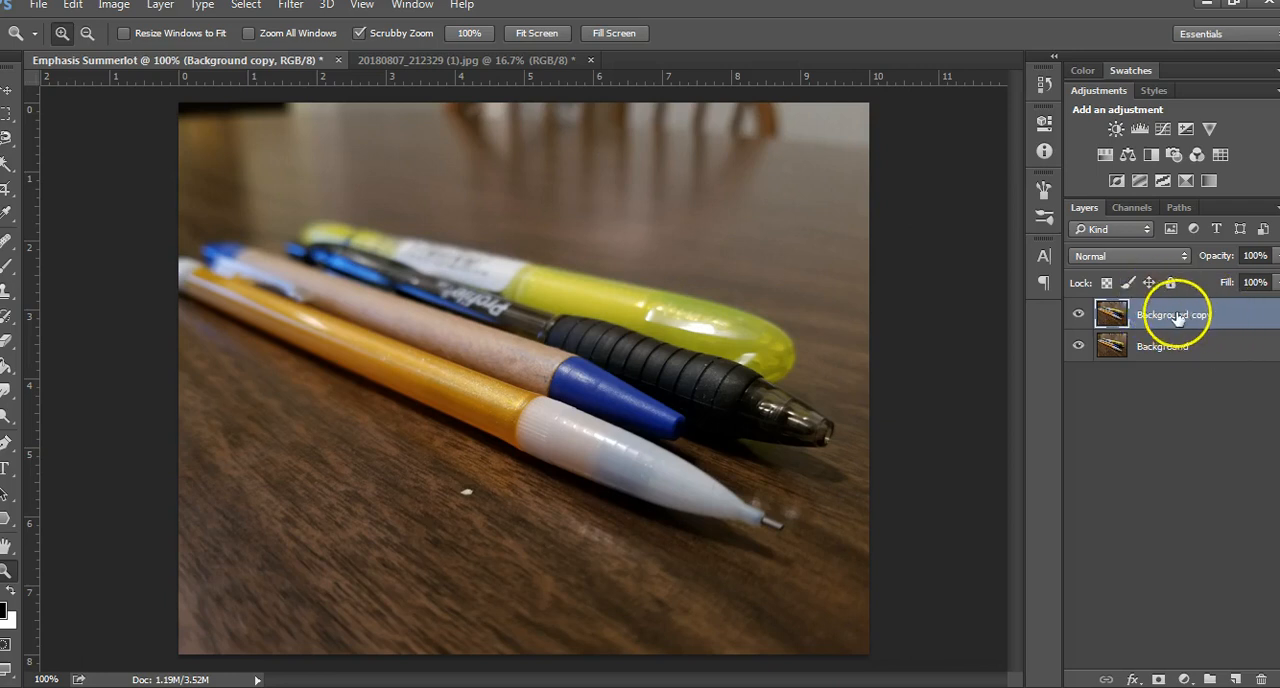
Apply a Black & White adjustment with the Default preset to the Background copy layer
left_click(74, 6)
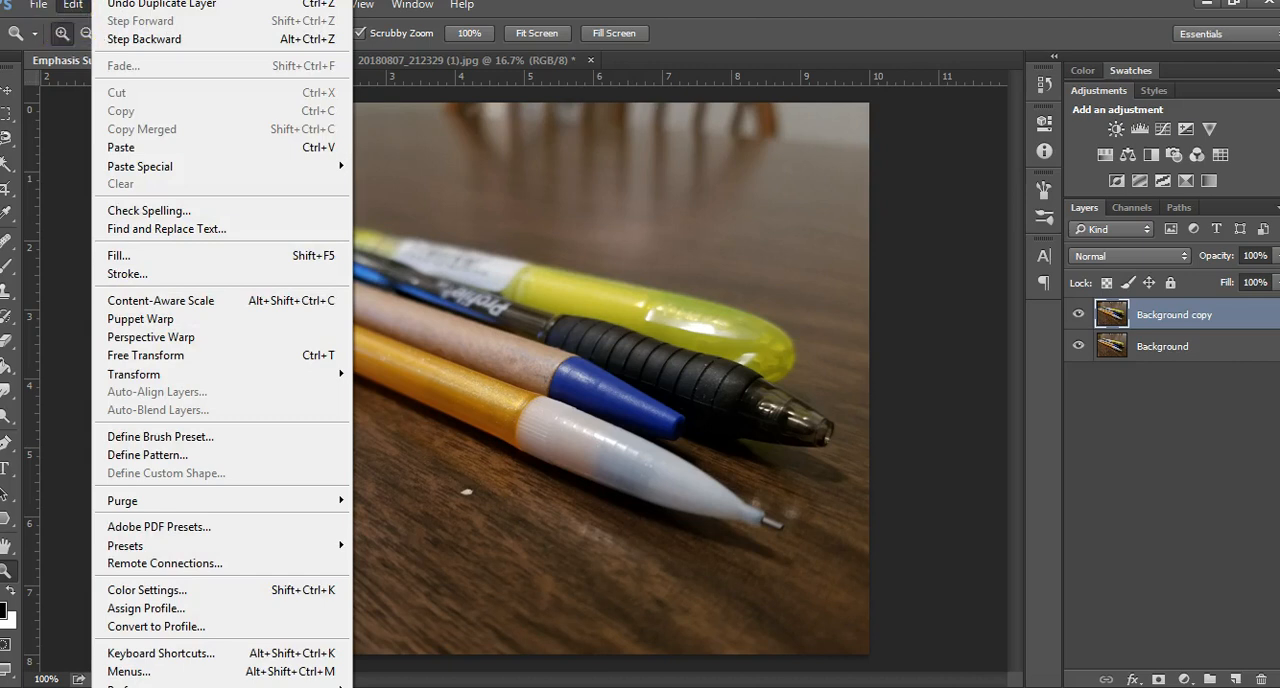
left_click(75, 10)
left_click(108, 6)
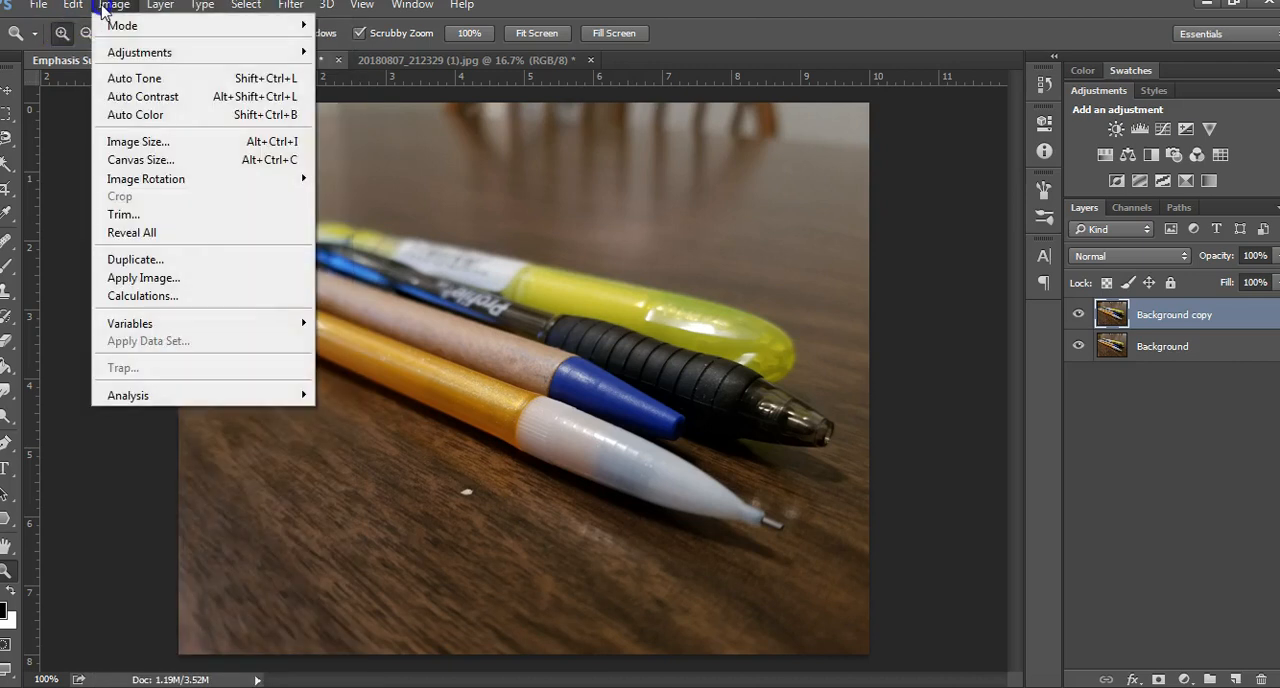
mouse_move(283, 50)
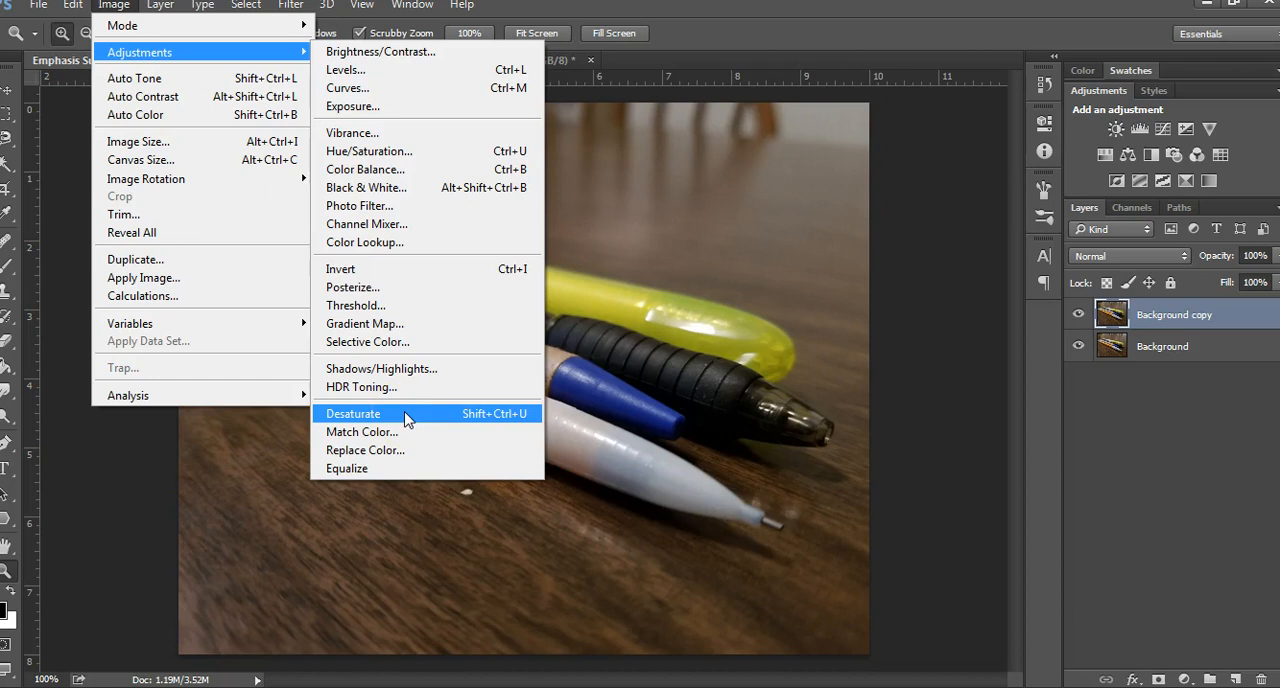
left_click(436, 192)
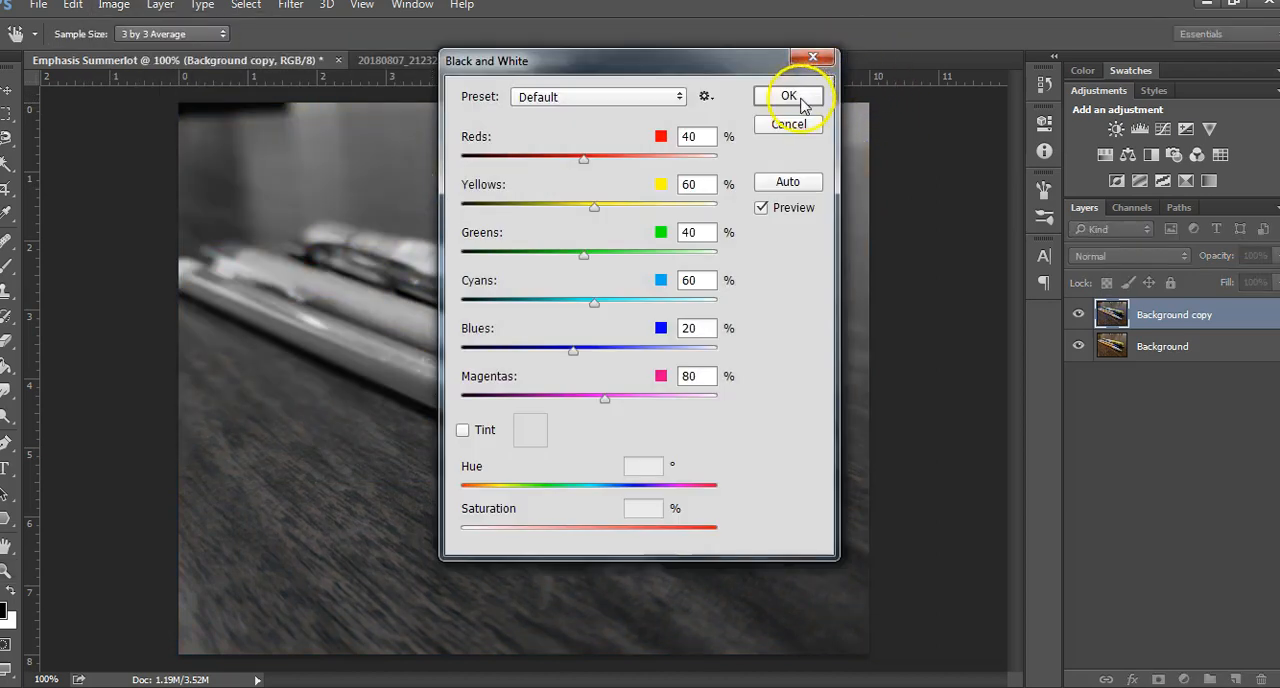
left_click(799, 98)
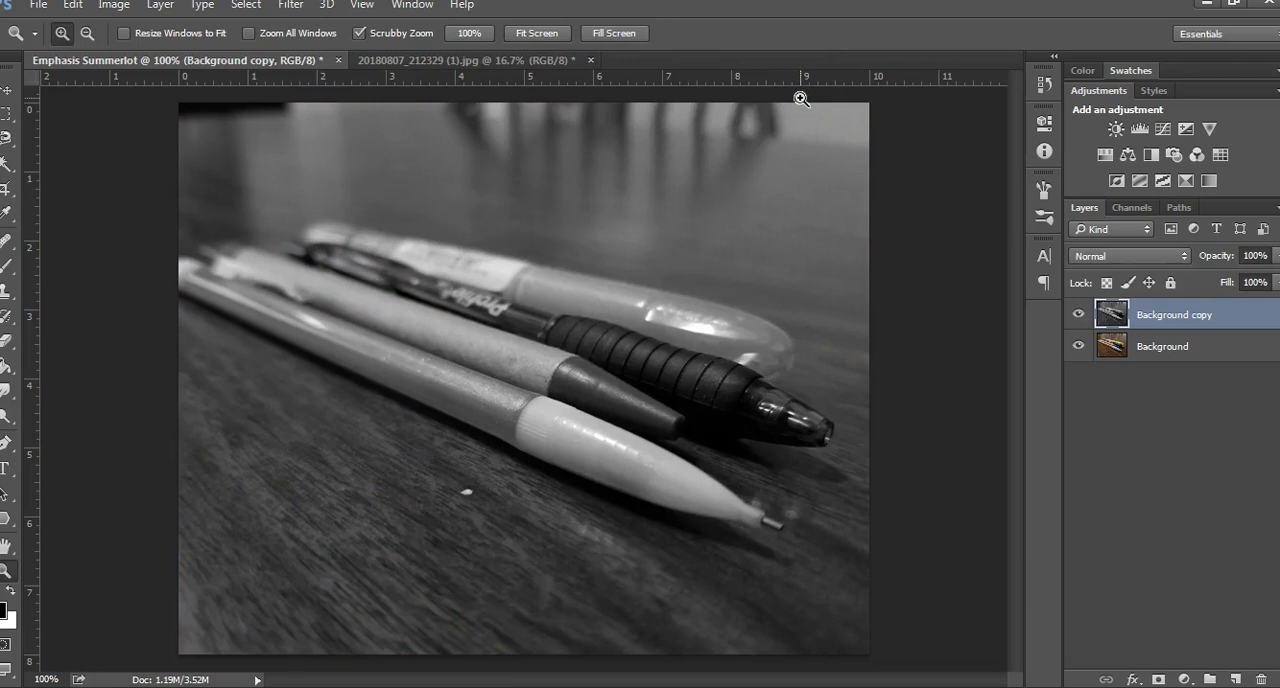
Save the document as a layered PSD in the H: drive's Photography folder, replacing the existing file with Maximize Compatibility on
left_click(39, 6)
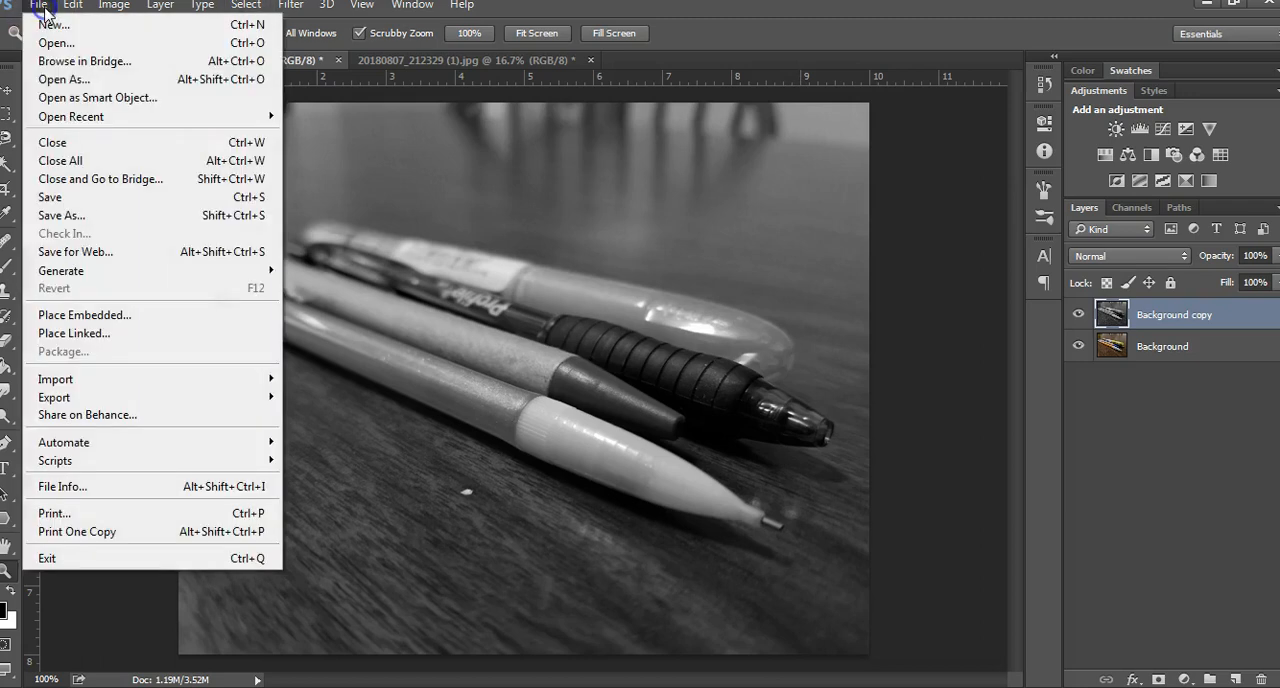
left_click(60, 216)
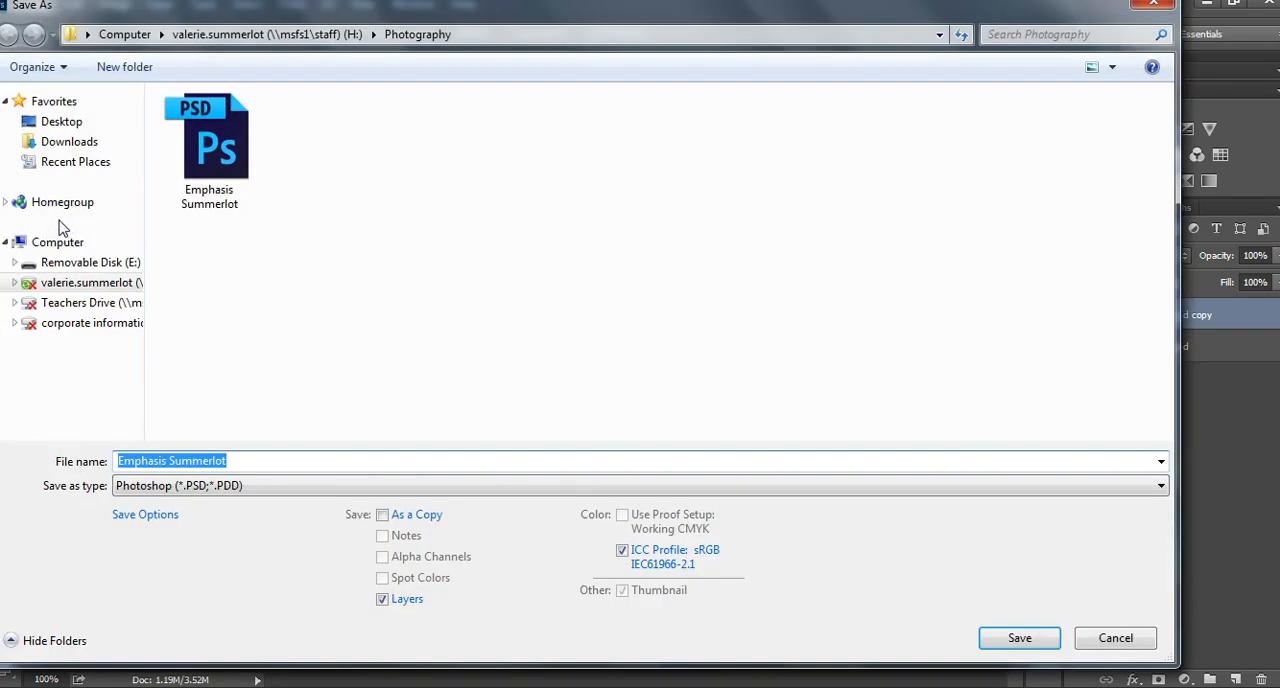
left_click(58, 242)
double_click(186, 223)
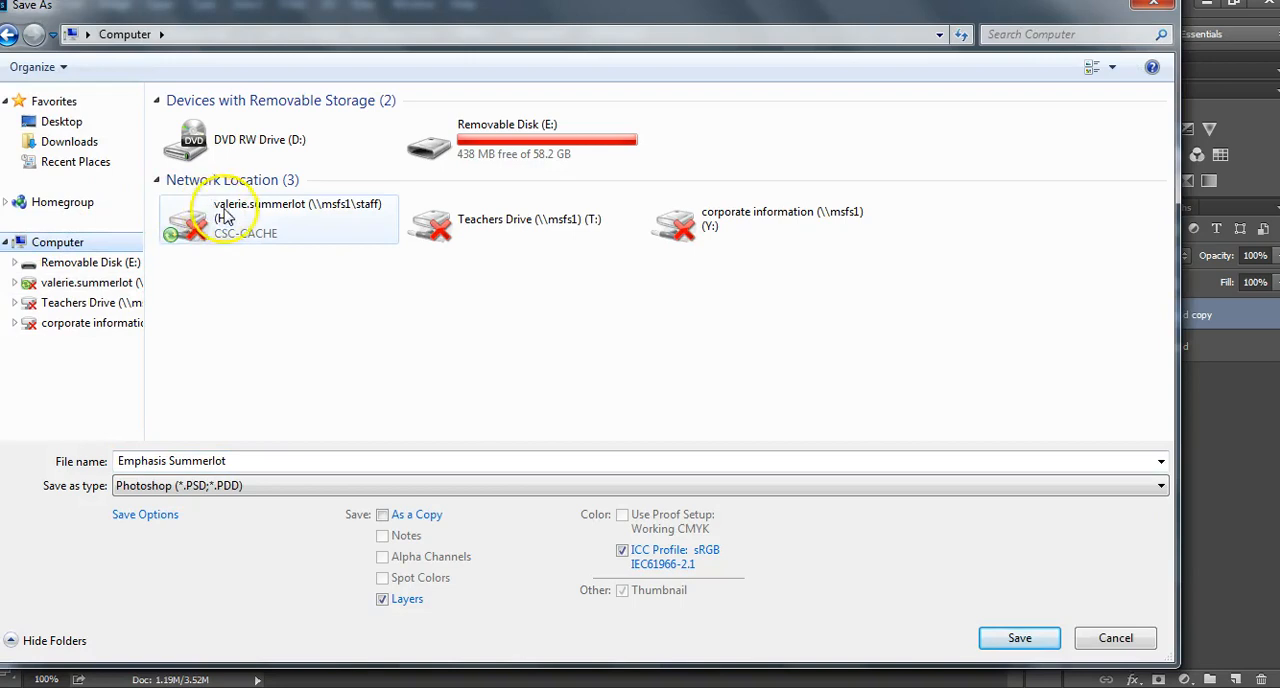
double_click(214, 243)
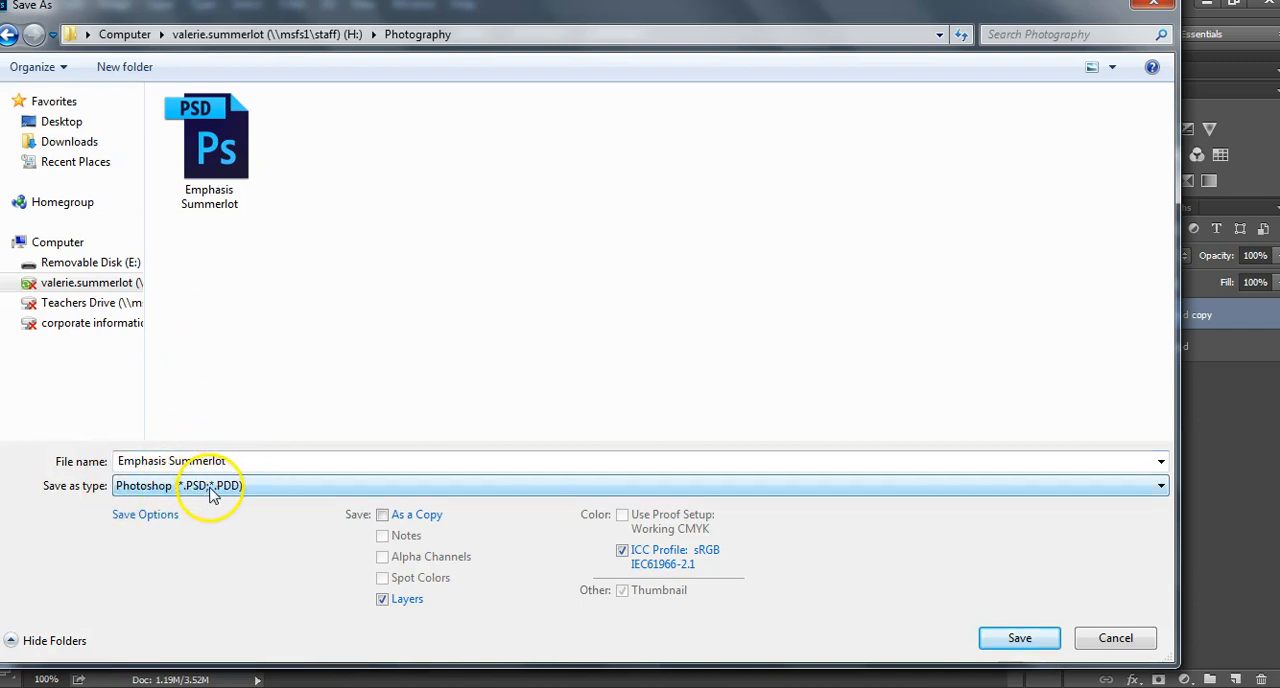
left_click(1003, 638)
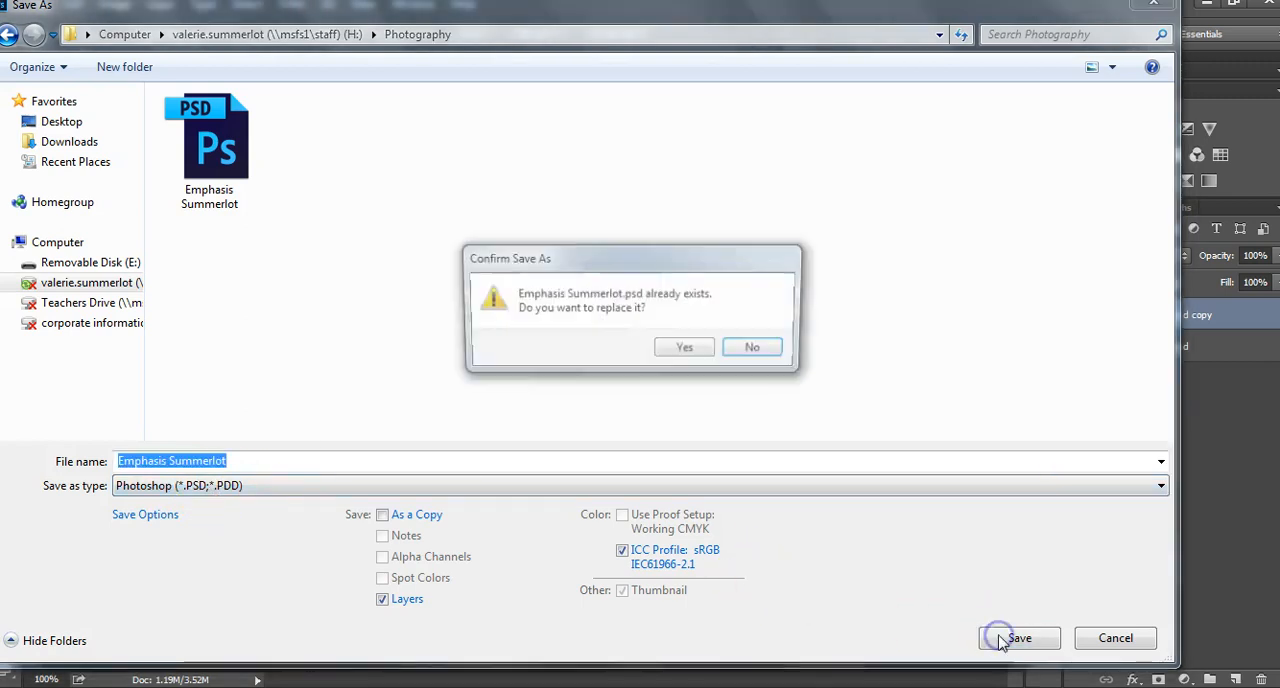
left_click(700, 351)
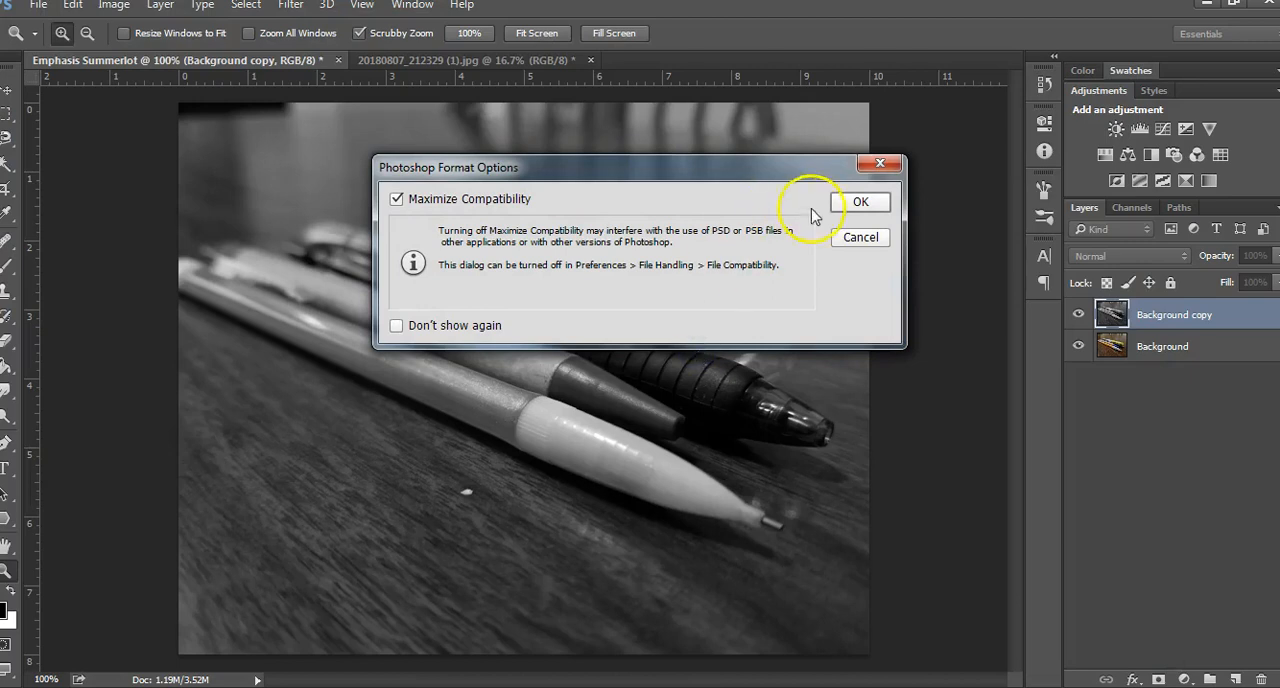
left_click(845, 205)
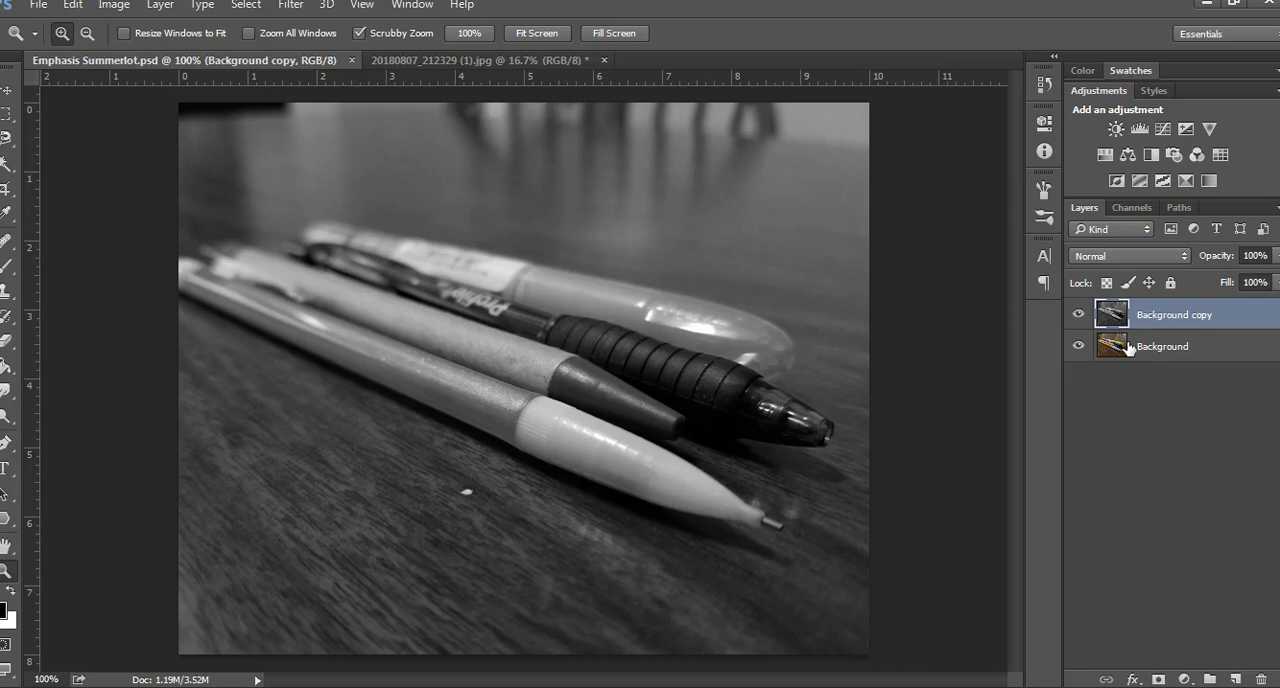
Try erasing the Background copy layer over the pens' far ends with the 25 px Eraser, and undo the strokes
left_click(1108, 314)
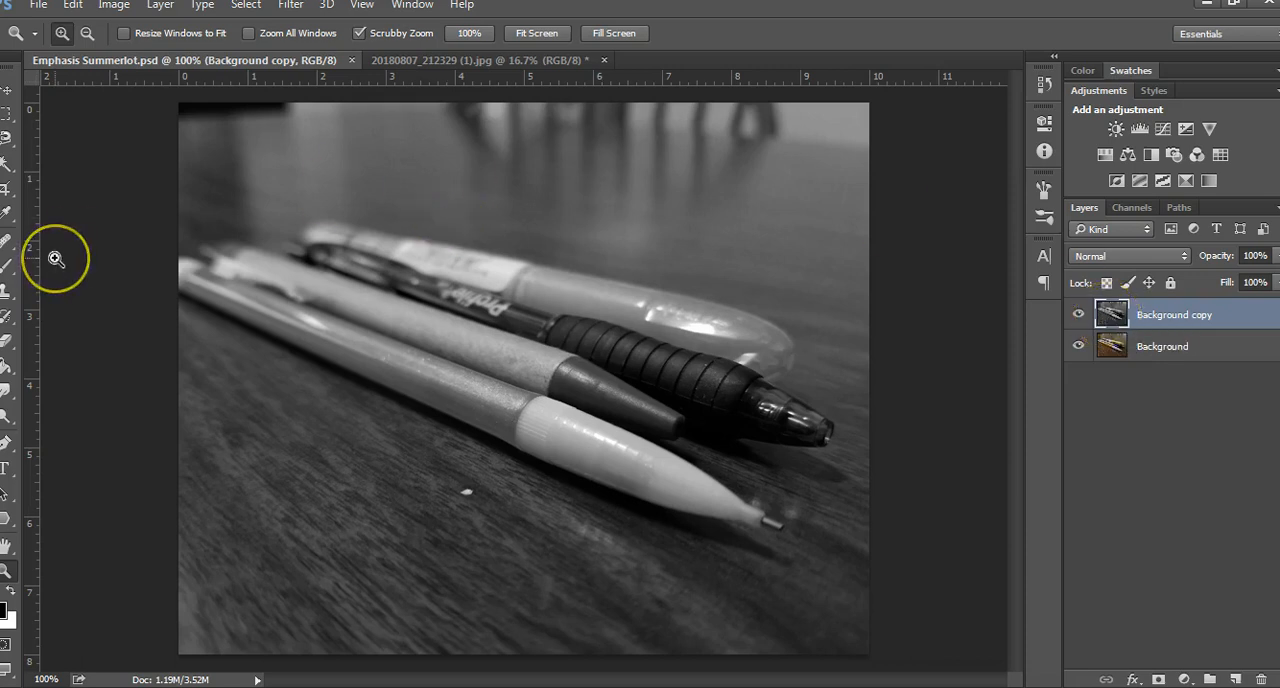
left_click(8, 343)
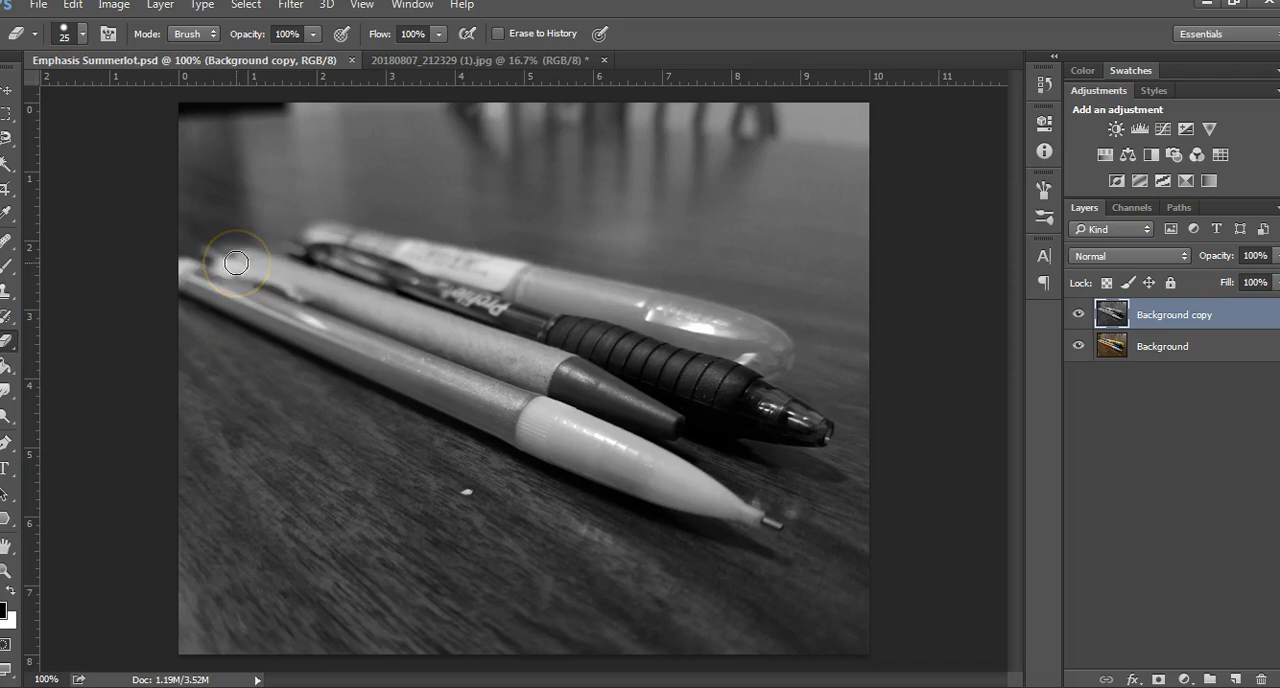
left_click_drag(222, 254, 245, 265)
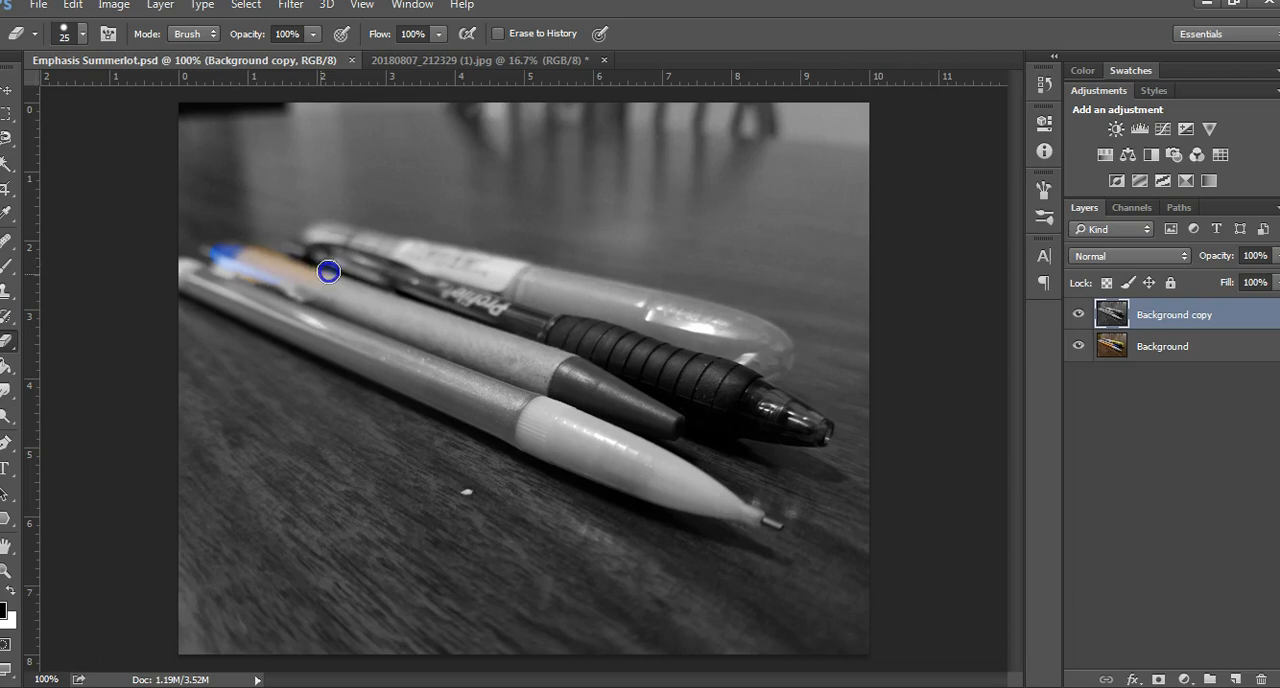
mouse_move(302, 265)
left_mouse_down()
mouse_move(319, 157)
mouse_move(203, 201)
mouse_move(331, 240)
left_mouse_up()
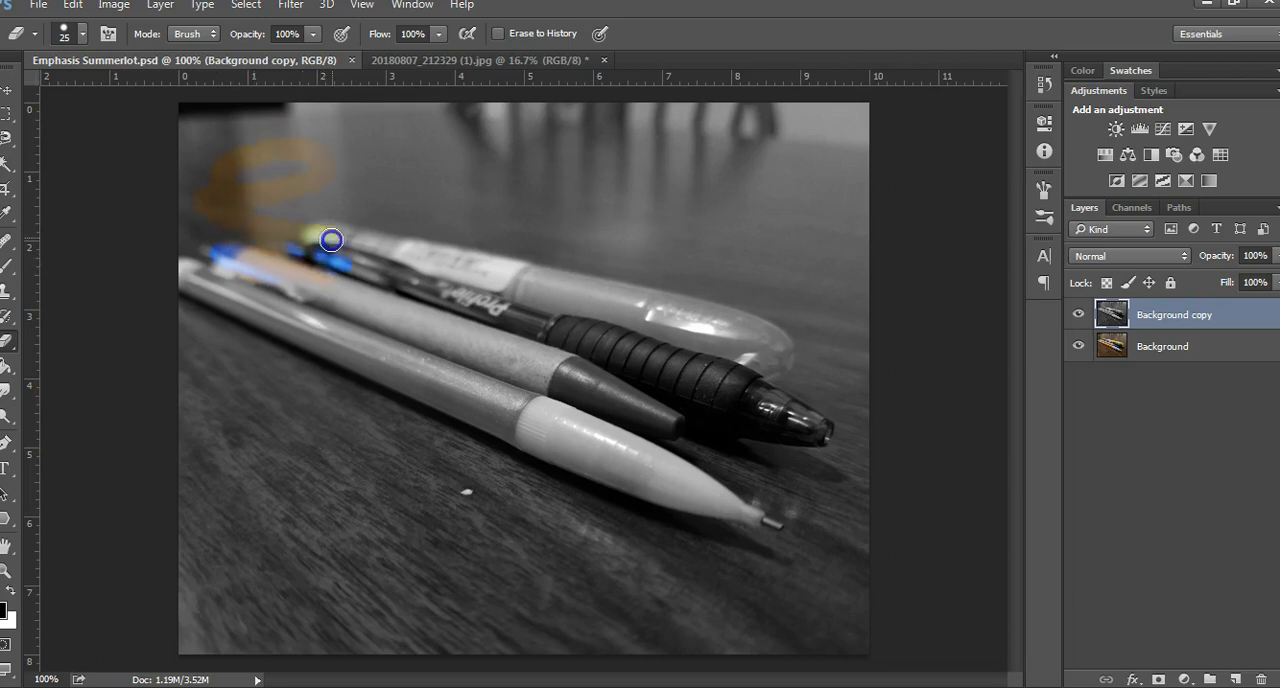
left_click(76, 6)
left_click(117, 39)
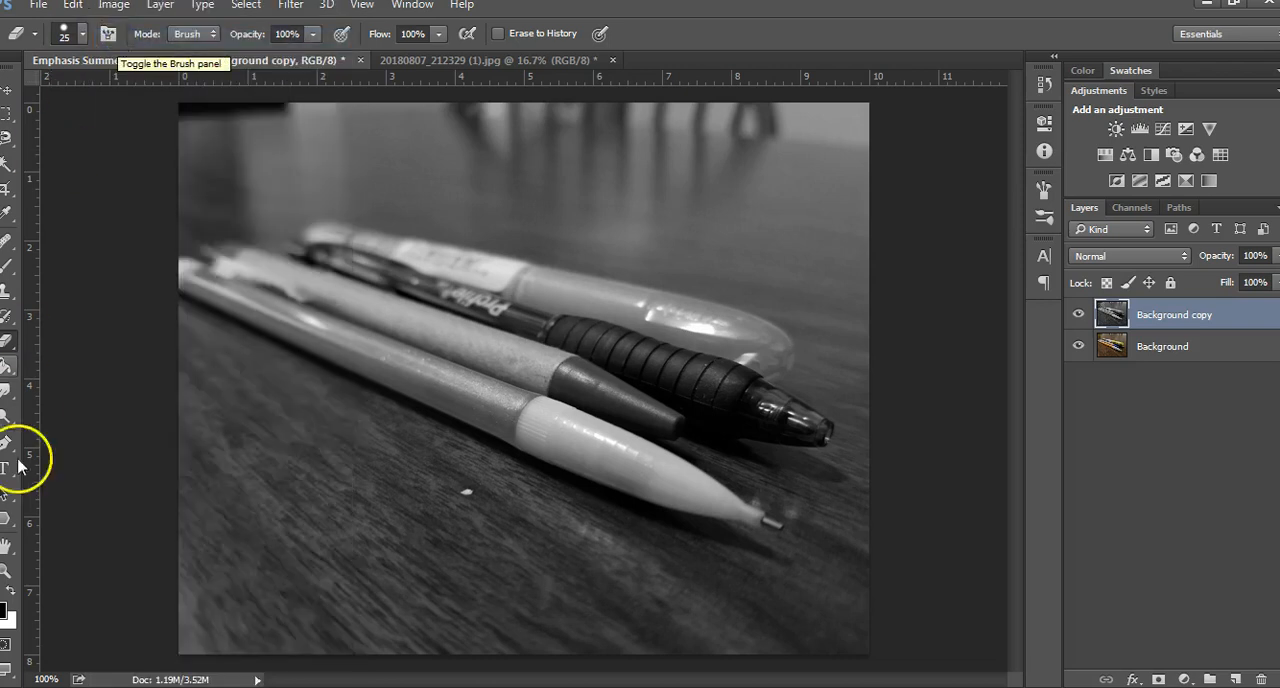
Erase the Background copy layer over parts of the highlighter, black pen and tan pen with the 25 px Eraser, and save the document
left_click(7, 570)
left_click_drag(323, 300, 323, 300)
left_click_drag(252, 184, 209, 83)
left_click_drag(318, 287, 306, 266)
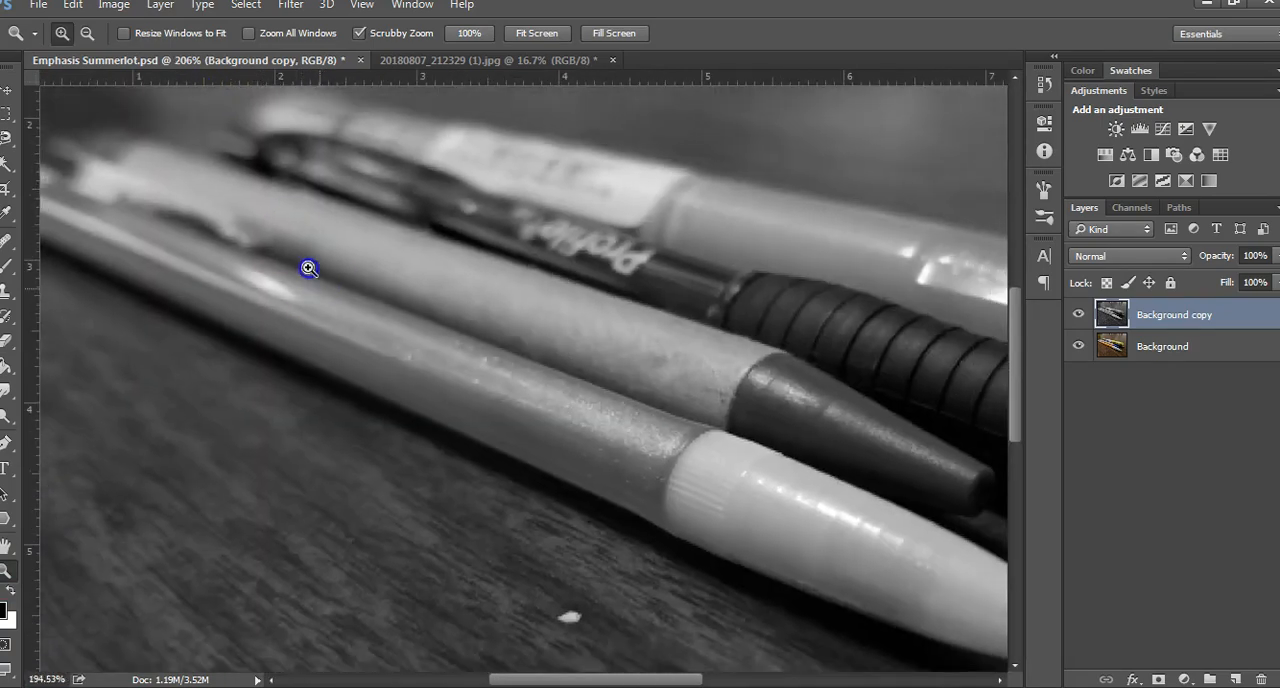
left_click_drag(1020, 374, 1016, 340)
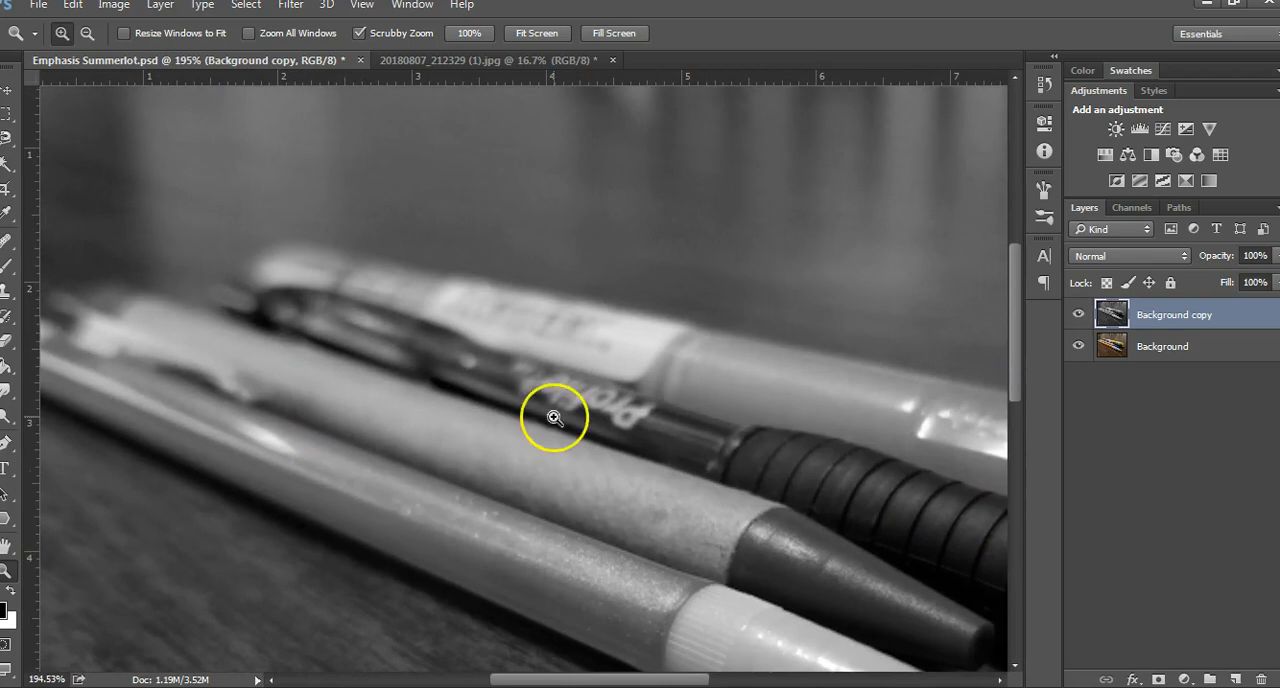
left_click_drag(366, 394, 400, 394)
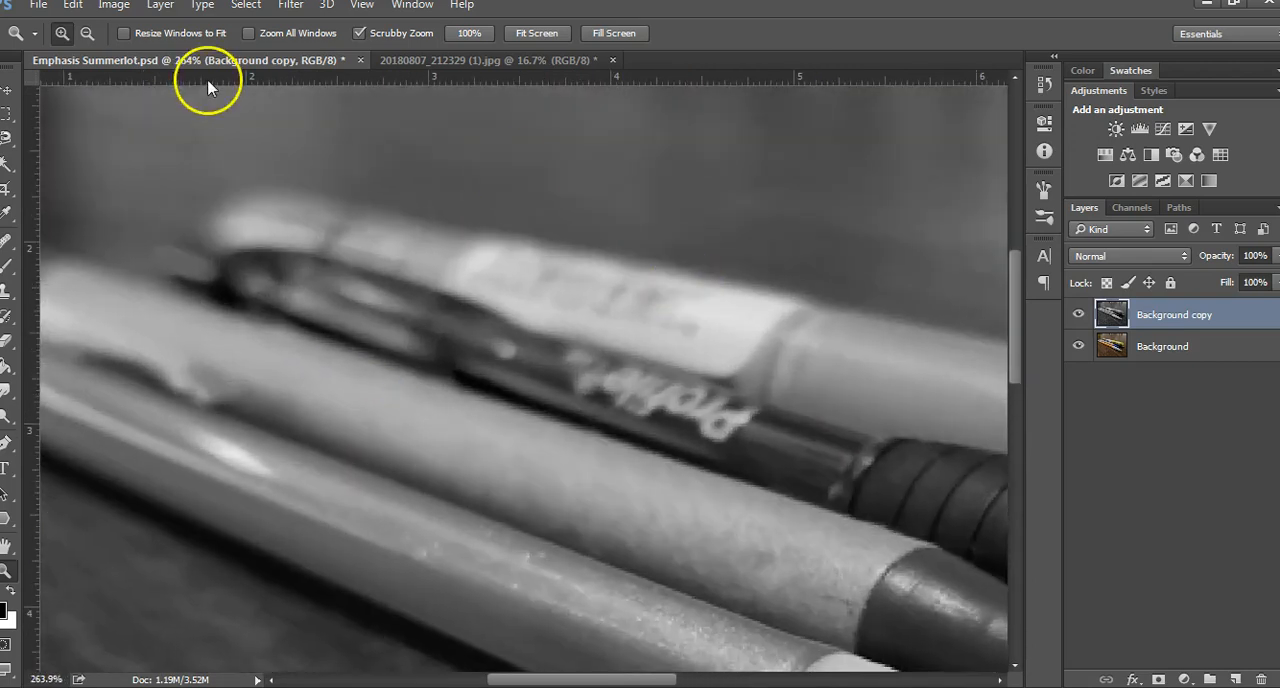
left_click(8, 343)
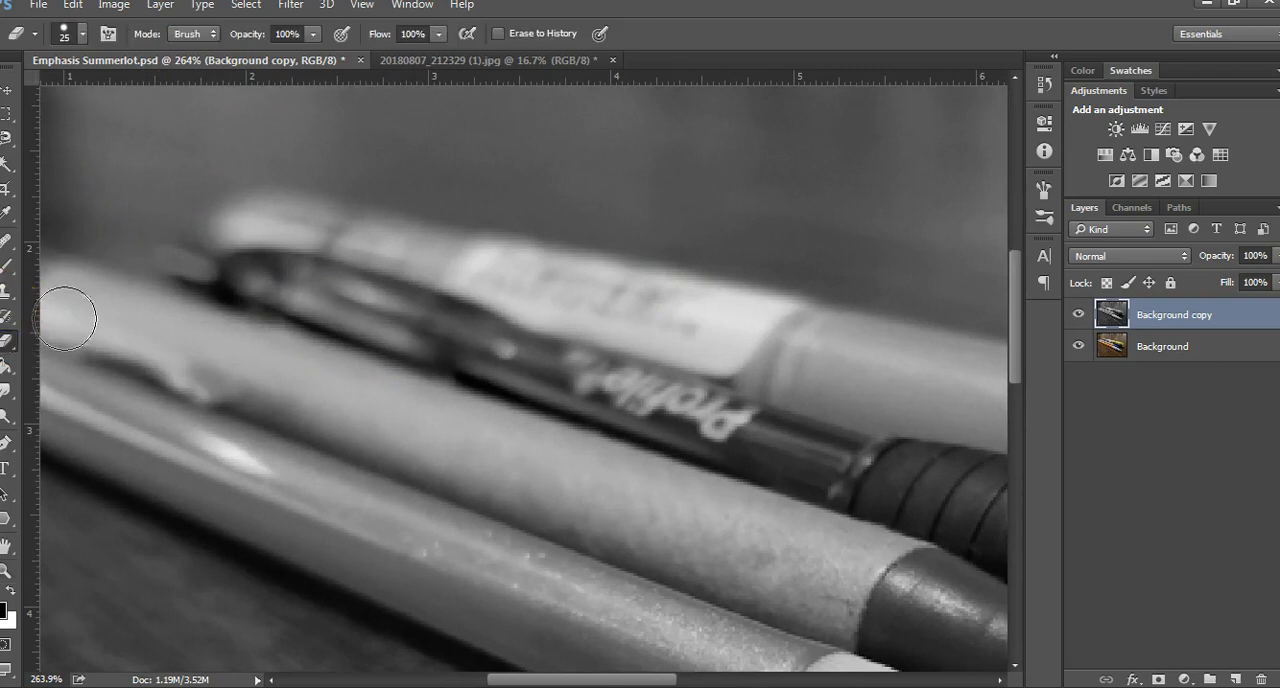
left_click(84, 35)
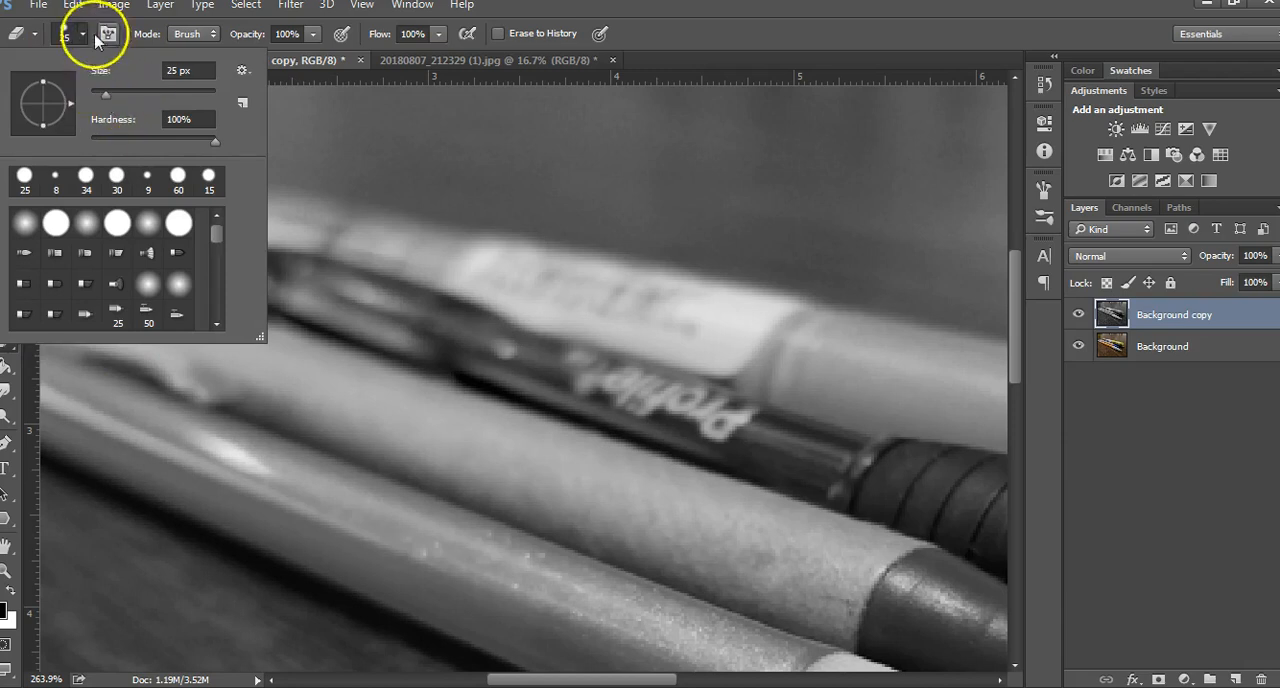
left_click(96, 38)
mouse_move(223, 277)
left_mouse_down()
mouse_move(262, 288)
mouse_move(203, 270)
mouse_move(280, 263)
mouse_move(273, 229)
mouse_move(252, 235)
mouse_move(346, 268)
mouse_move(323, 233)
mouse_move(567, 296)
mouse_move(408, 256)
mouse_move(584, 310)
mouse_move(475, 390)
mouse_move(529, 481)
mouse_move(324, 398)
mouse_move(421, 371)
mouse_move(332, 344)
mouse_move(311, 290)
mouse_move(297, 360)
mouse_move(242, 389)
mouse_move(144, 353)
mouse_move(164, 362)
mouse_move(104, 301)
mouse_move(71, 304)
mouse_move(156, 363)
mouse_move(534, 291)
left_mouse_up()
mouse_move(666, 349)
left_mouse_down()
mouse_move(870, 380)
mouse_move(820, 378)
mouse_move(835, 393)
mouse_move(728, 374)
mouse_move(883, 384)
mouse_move(901, 370)
mouse_move(786, 334)
mouse_move(843, 339)
mouse_move(875, 364)
left_mouse_up()
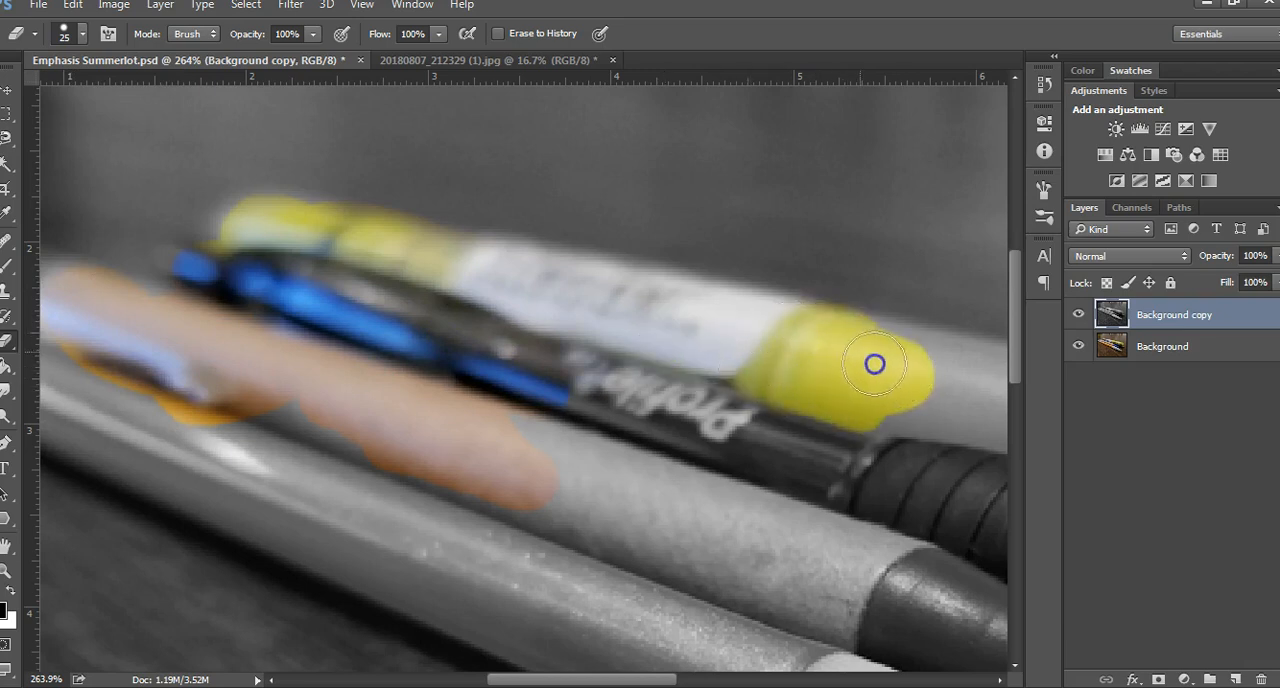
mouse_move(630, 545)
left_mouse_down()
mouse_move(846, 551)
mouse_move(787, 557)
mouse_move(478, 481)
mouse_move(394, 422)
mouse_move(483, 492)
mouse_move(317, 361)
left_mouse_up()
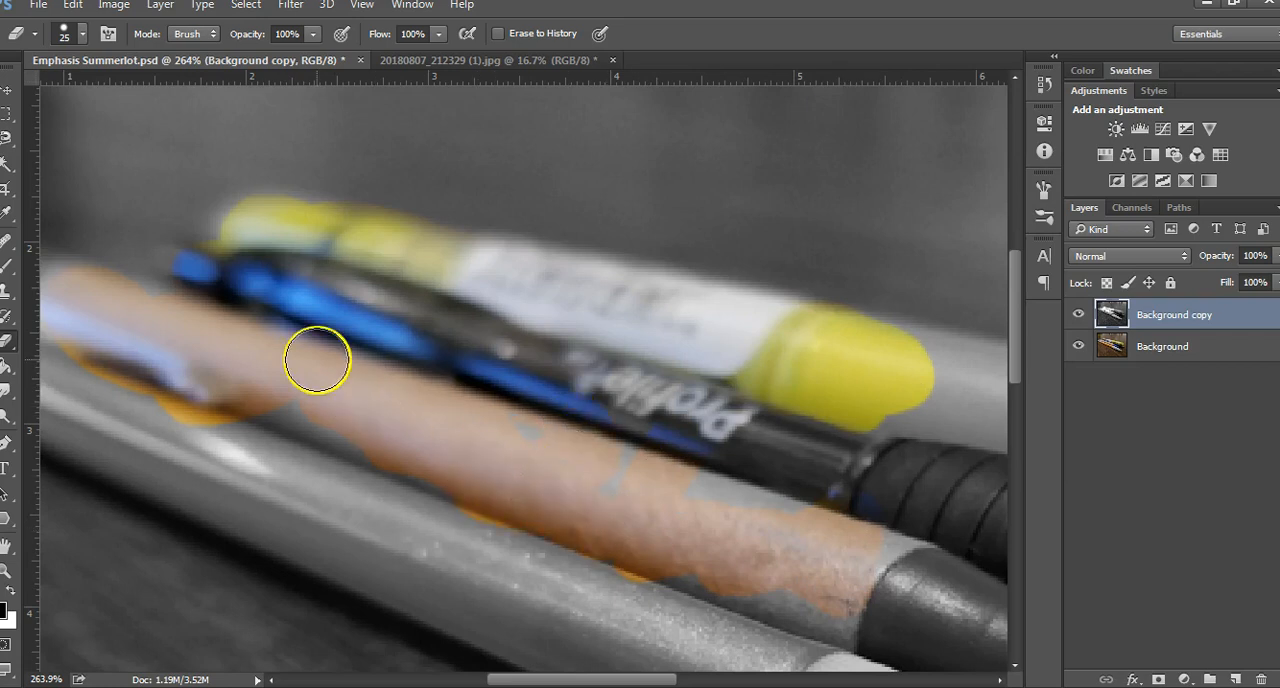
key("ctrl+s")
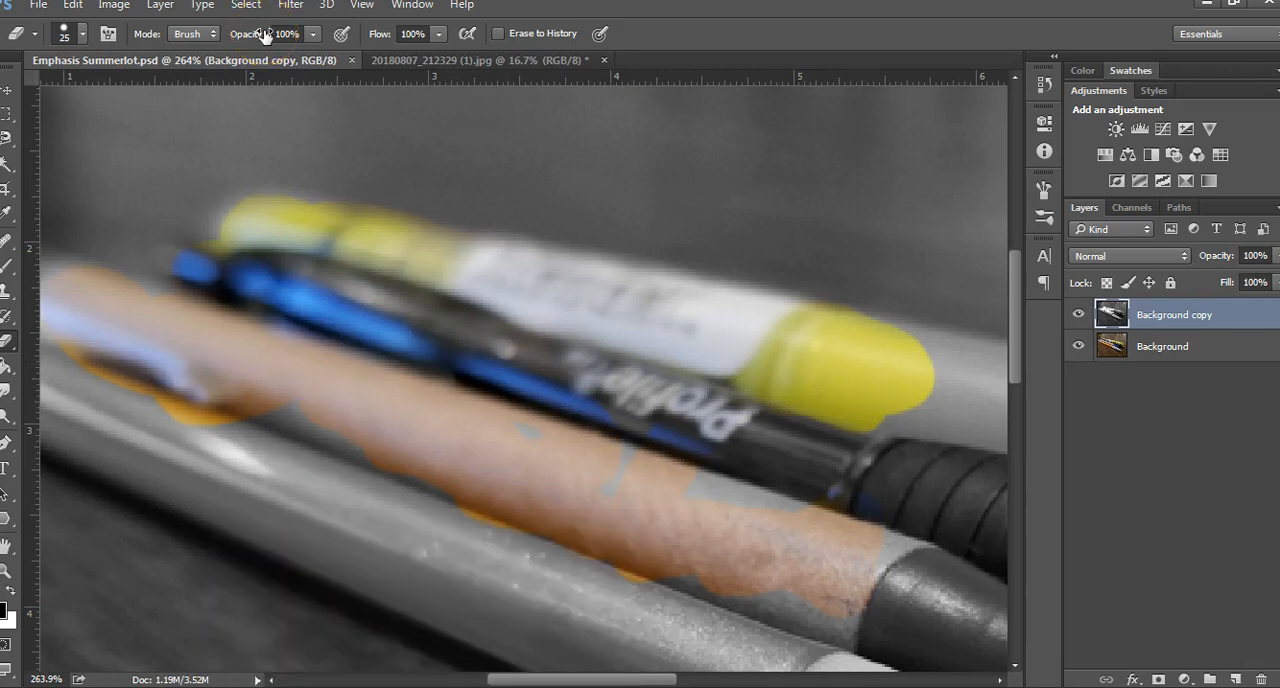
Set up a JPEG copy of the document in the Photography folder and decline replacing the existing JPEG
left_click(38, 6)
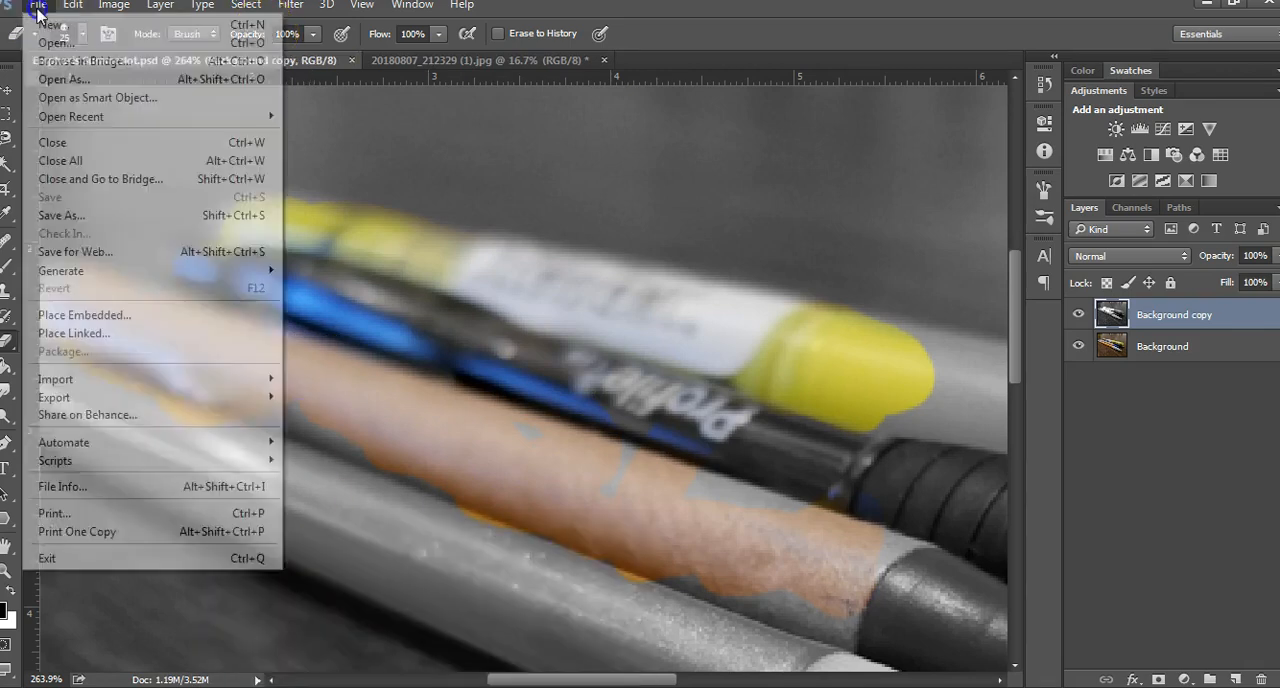
left_click(74, 220)
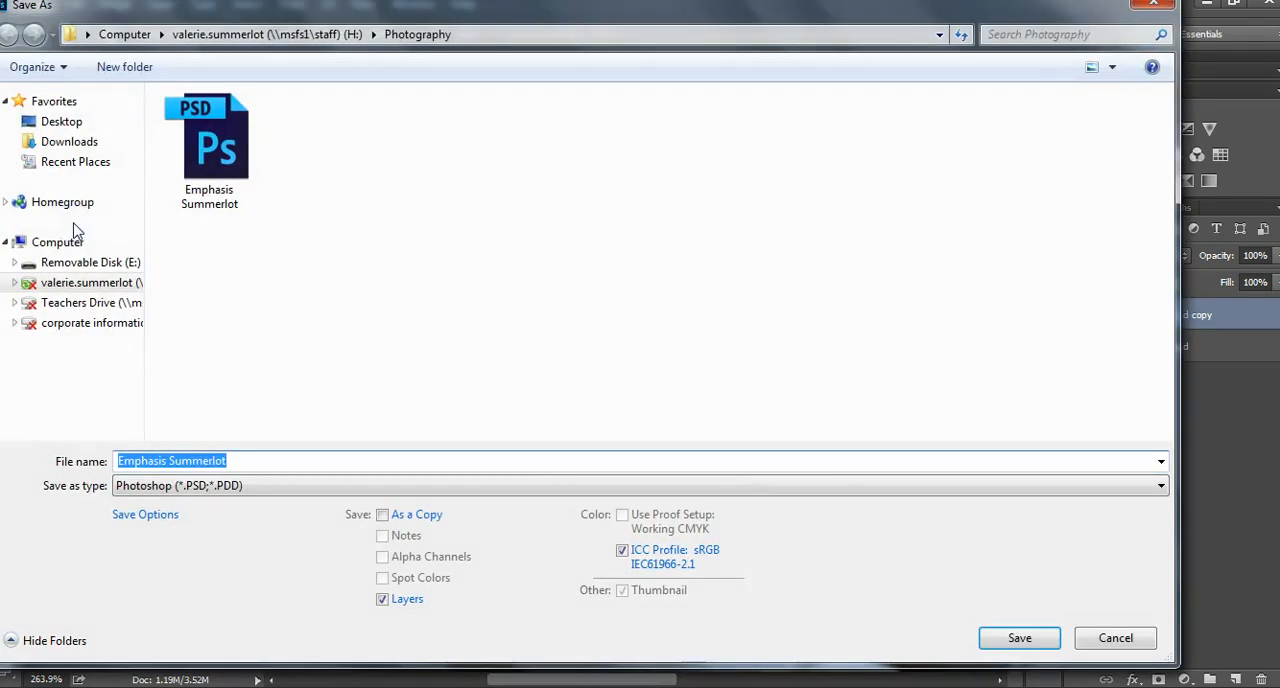
left_click(180, 486)
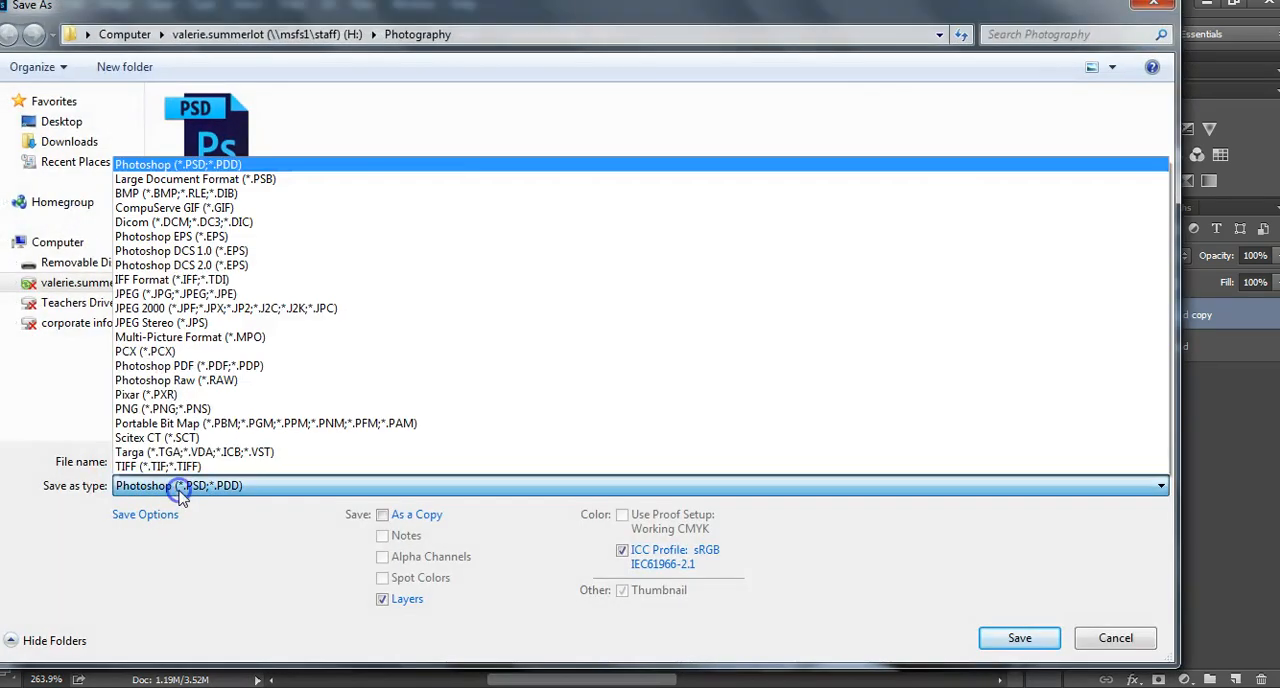
left_click(160, 295)
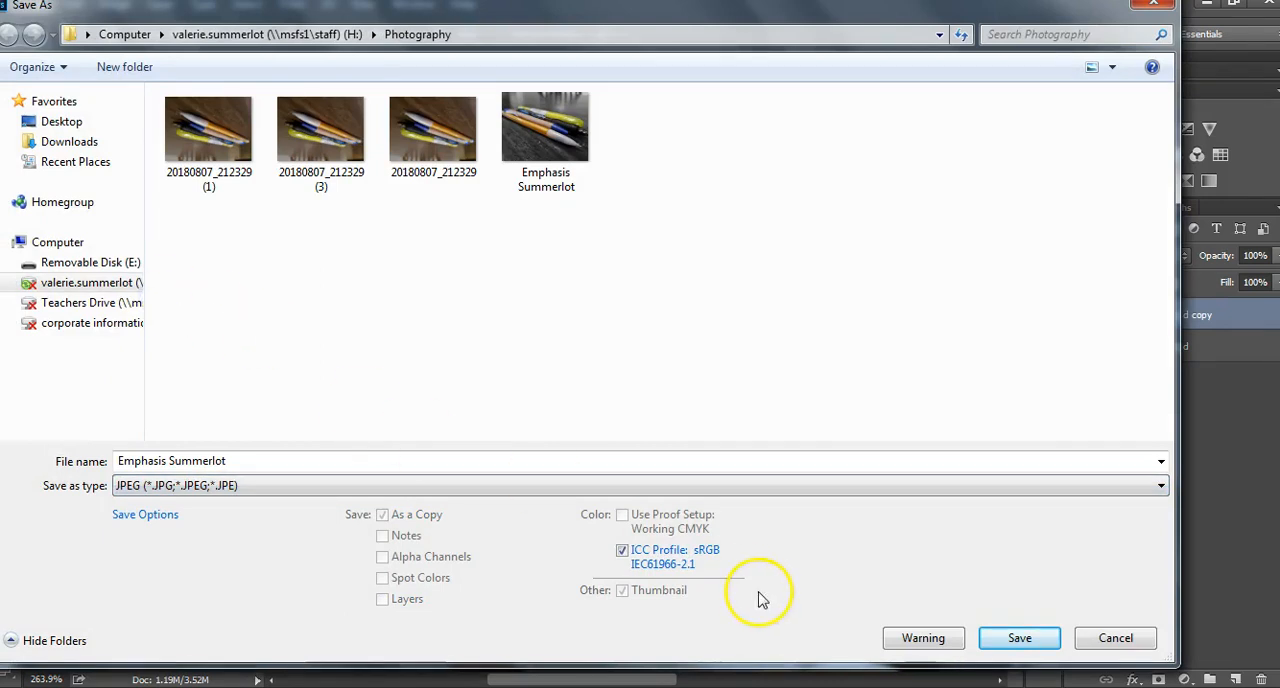
left_click(995, 645)
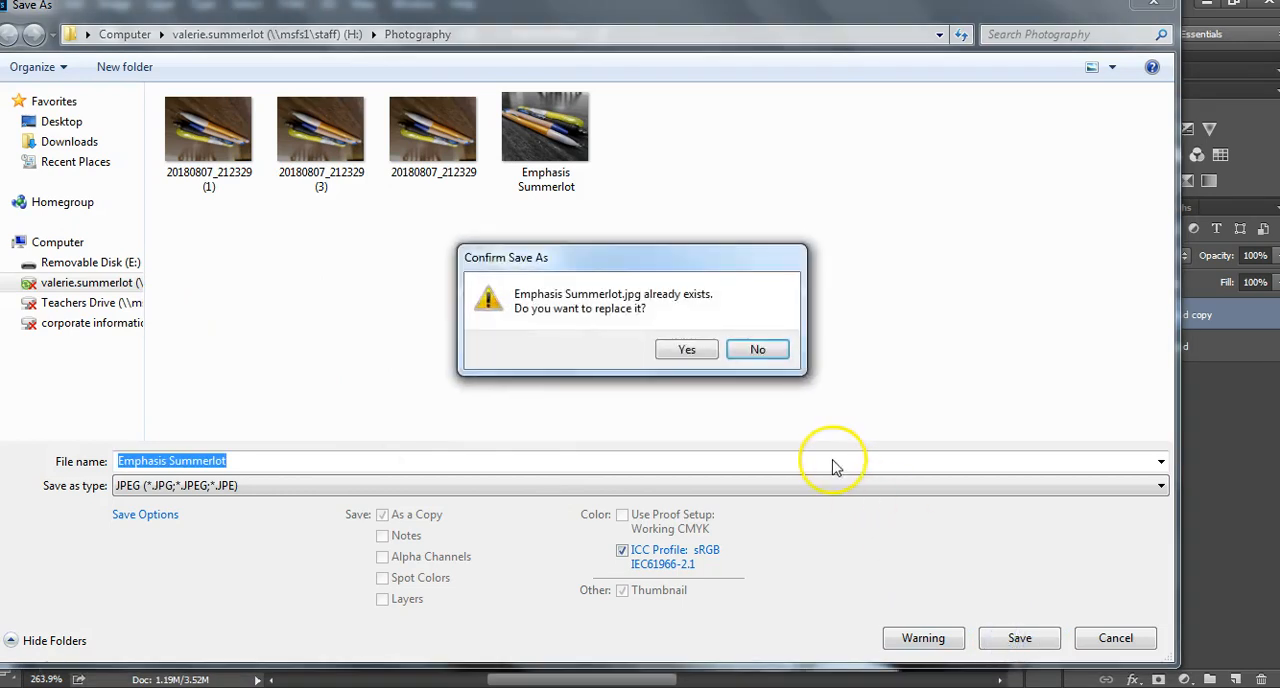
left_click(758, 349)
Append "video" to the file name and save the JPEG at Maximum quality, 12, in Baseline ("Standard") format
left_click(357, 461)
type("video")
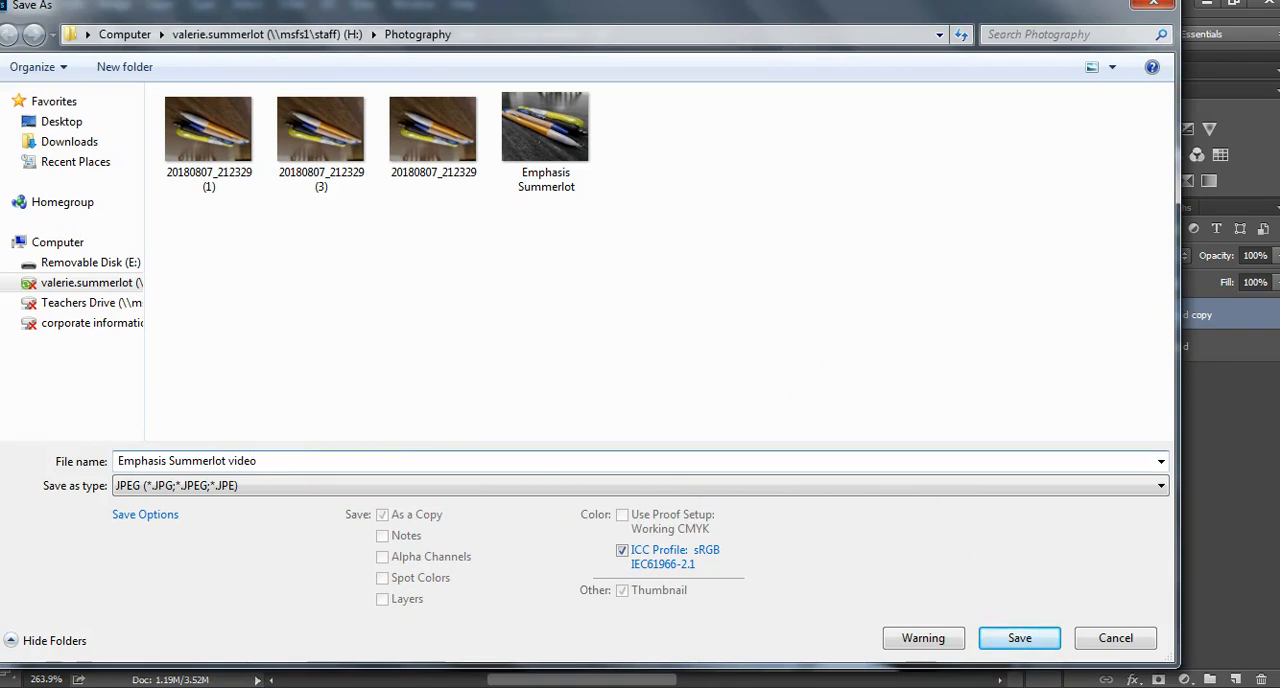
left_click(1034, 636)
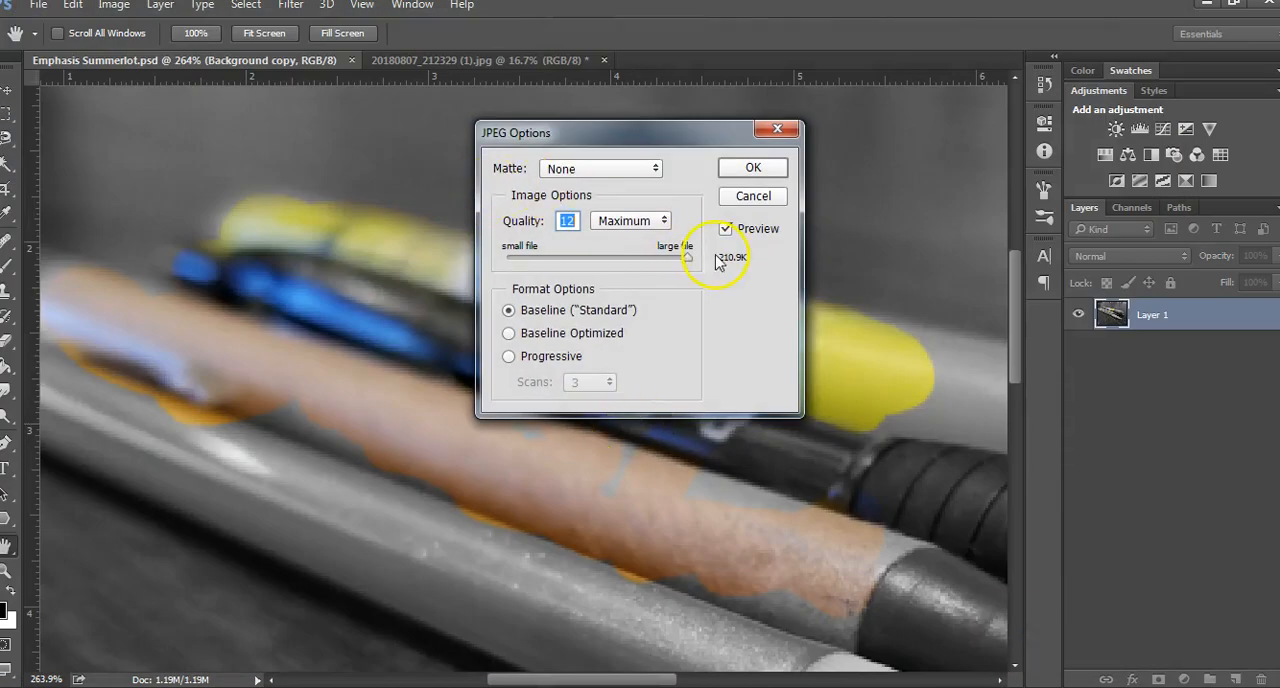
left_click_drag(688, 260, 745, 271)
left_click(753, 167)
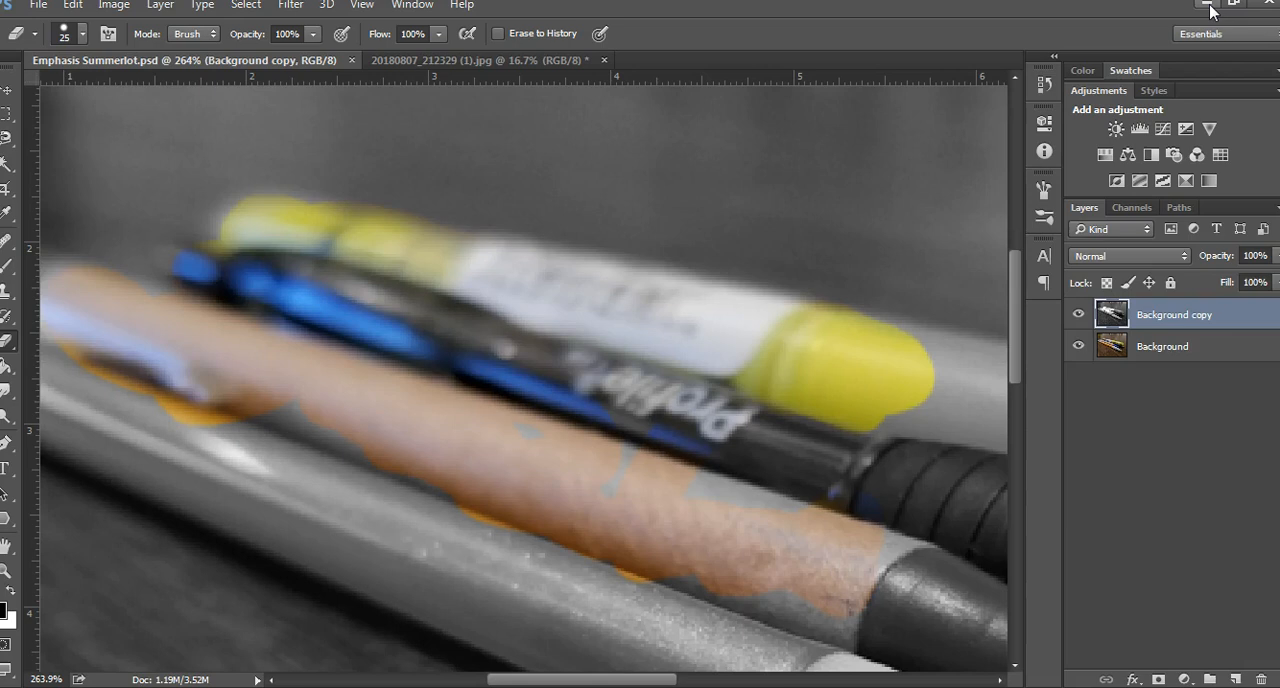
Switch to the Photography folder in Windows Explorer, view the finished Emphasis JPEG in Windows Photo Viewer, and close it
left_click(1205, 4)
double_click(620, 165)
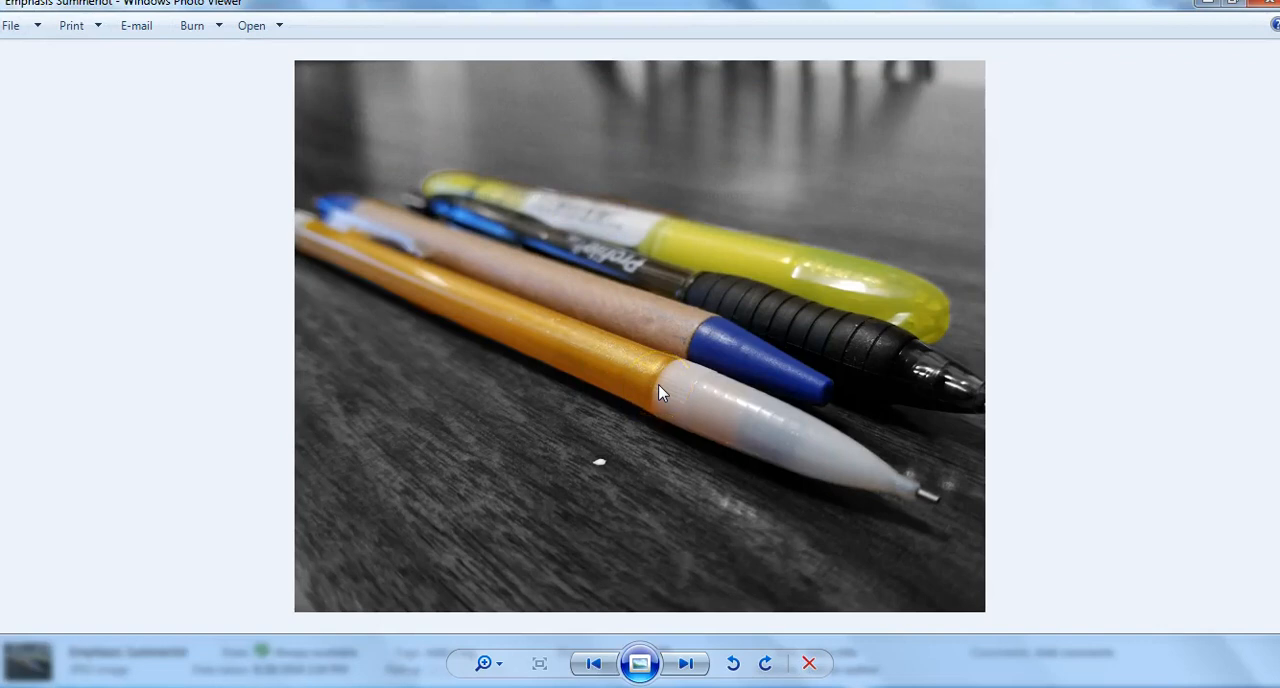
left_click(1262, 8)
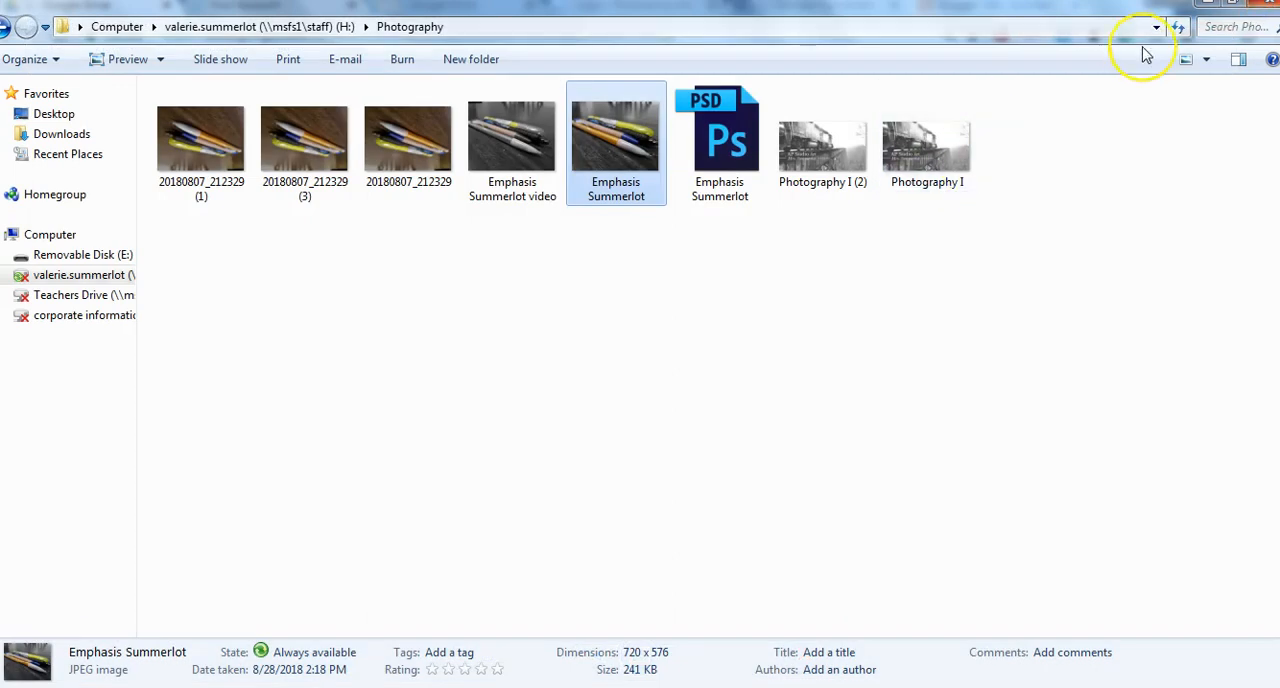